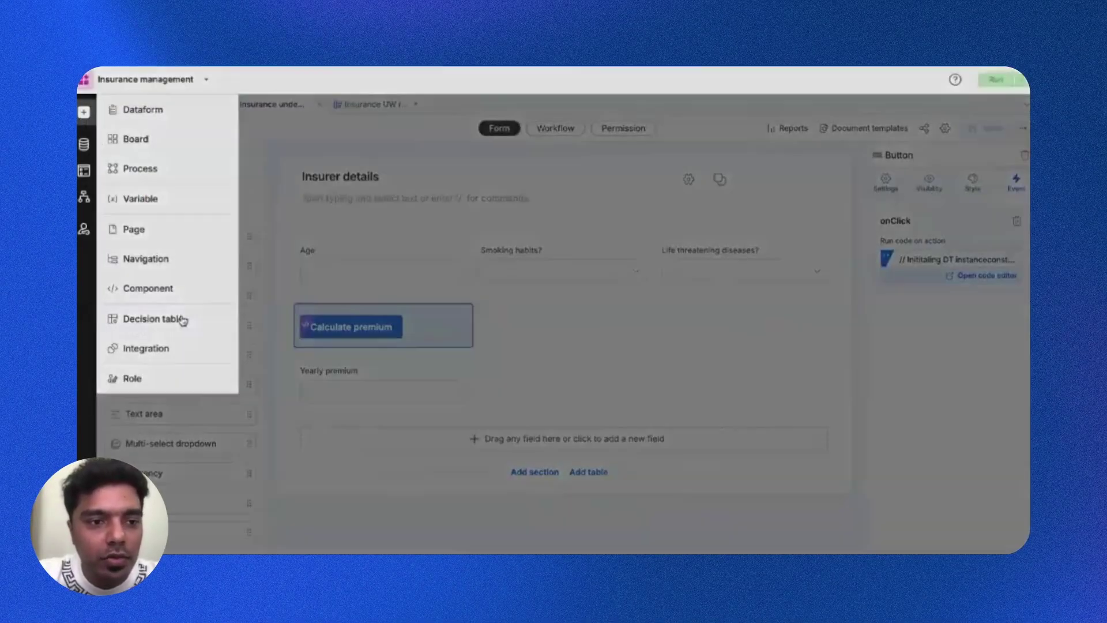
# - Create a decision table named "insurance calculation"
pyautogui.click(182, 321)
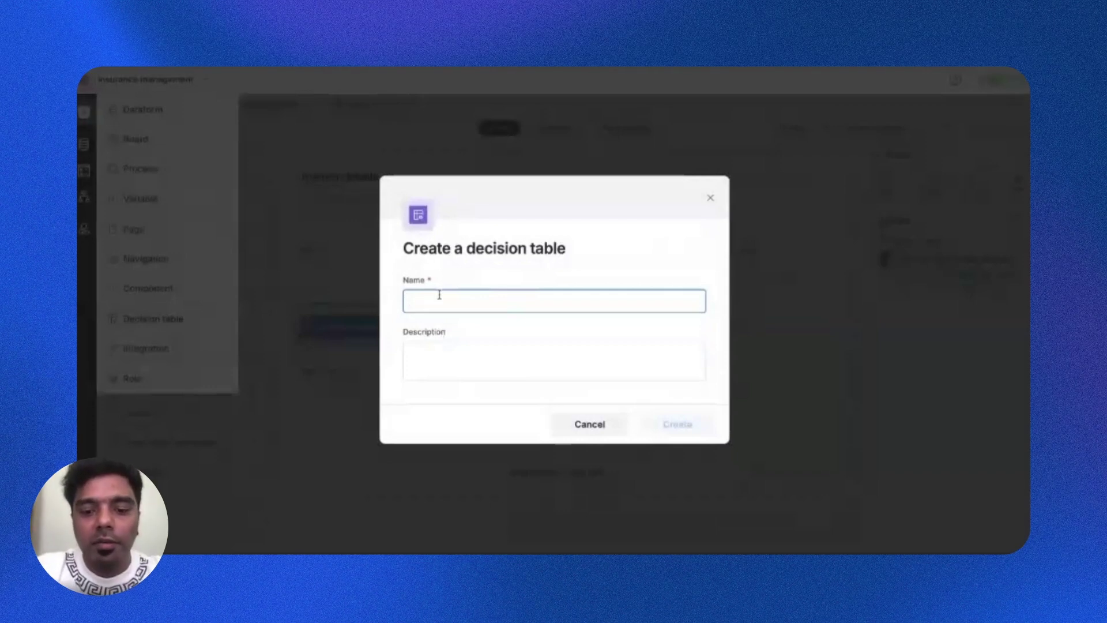
pyautogui.write('insurance')
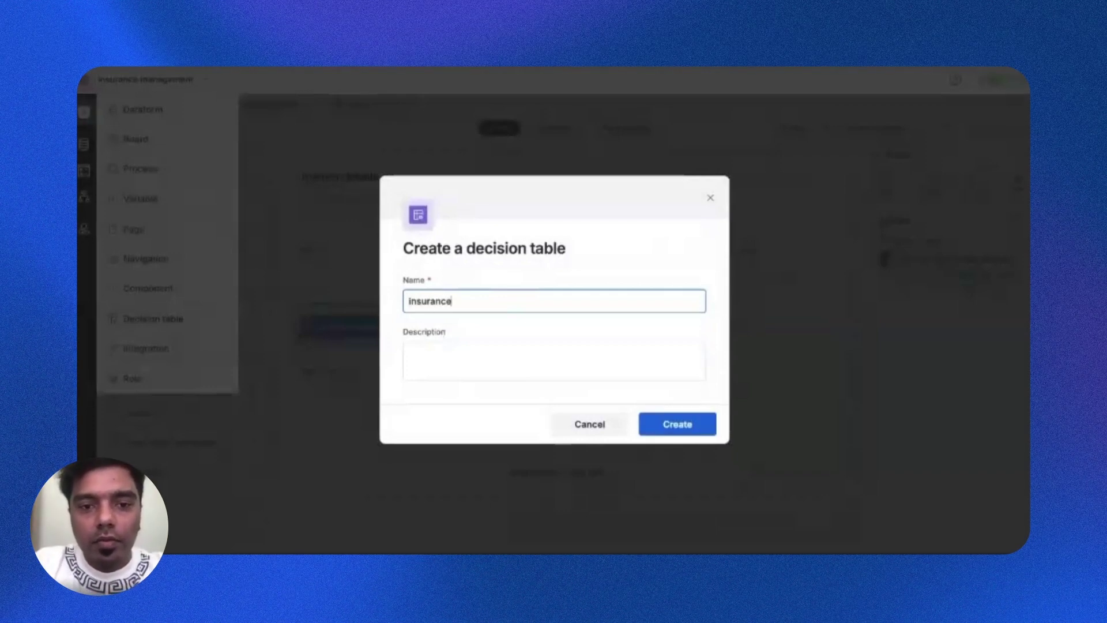
pyautogui.write(' calculation')
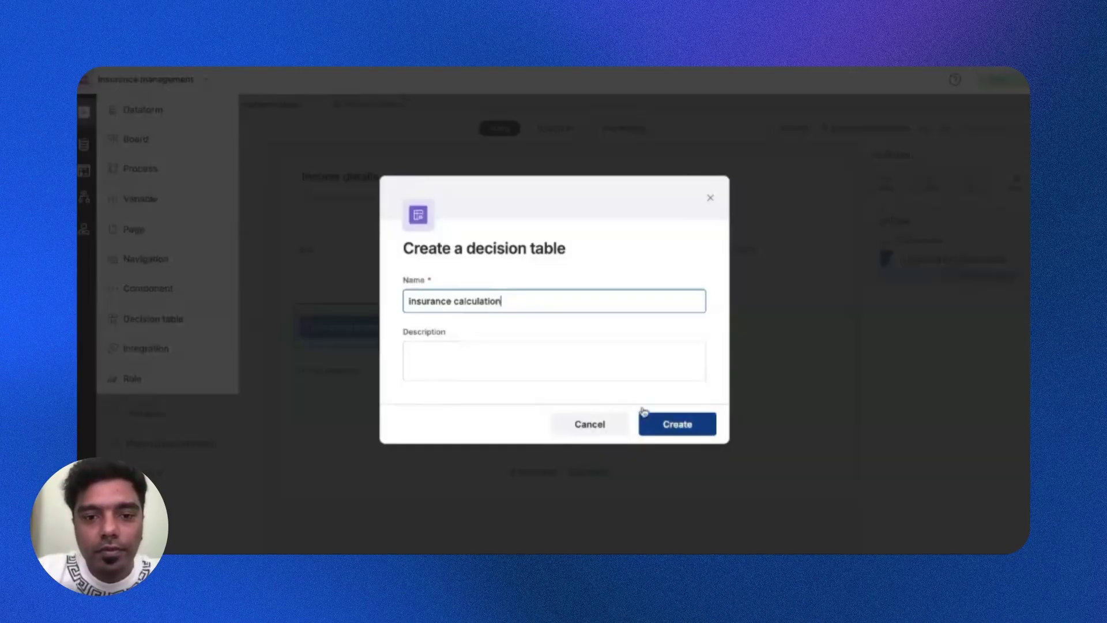
pyautogui.click(665, 432)
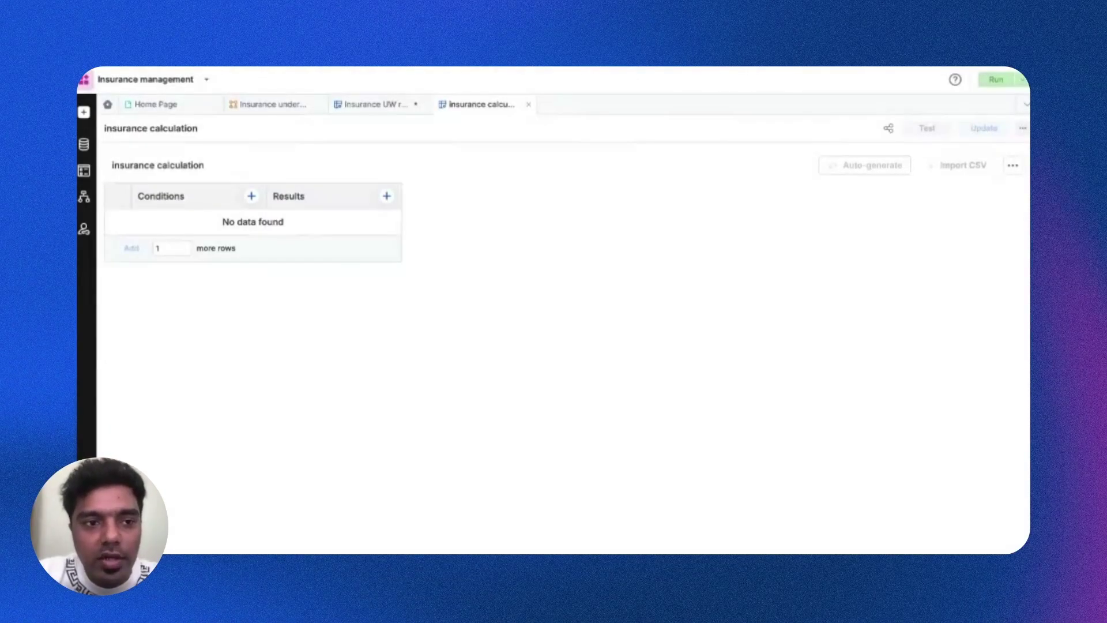
# - Add a Number condition named "Age" that uses a range operation with > as lower and < as upper limit operator
pyautogui.click(252, 198)
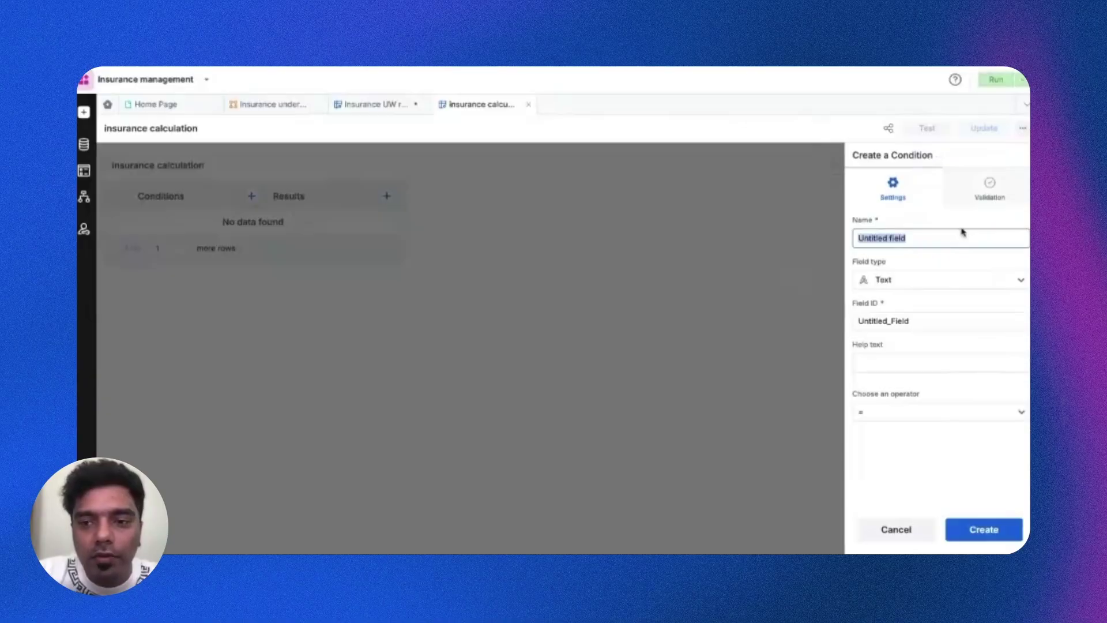
pyautogui.write('Age')
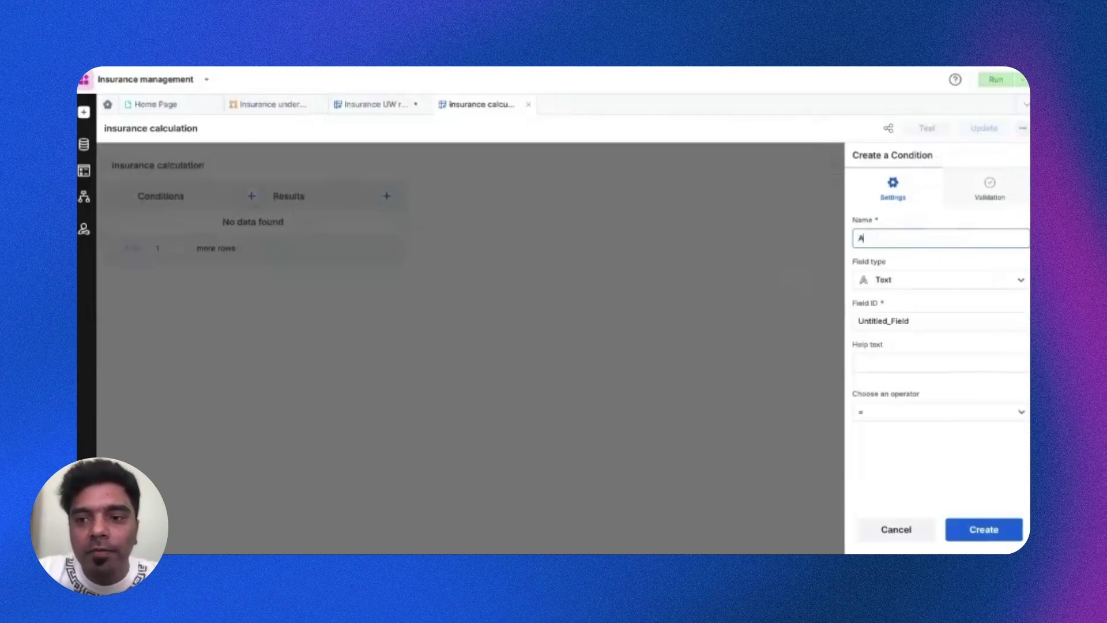
pyautogui.click(963, 280)
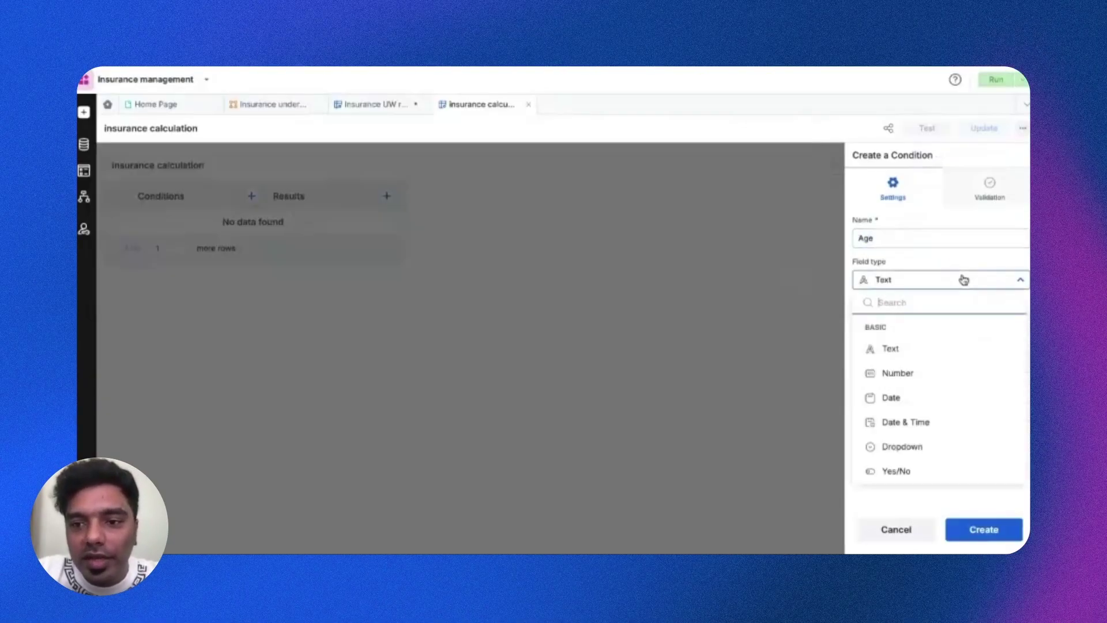
pyautogui.click(940, 373)
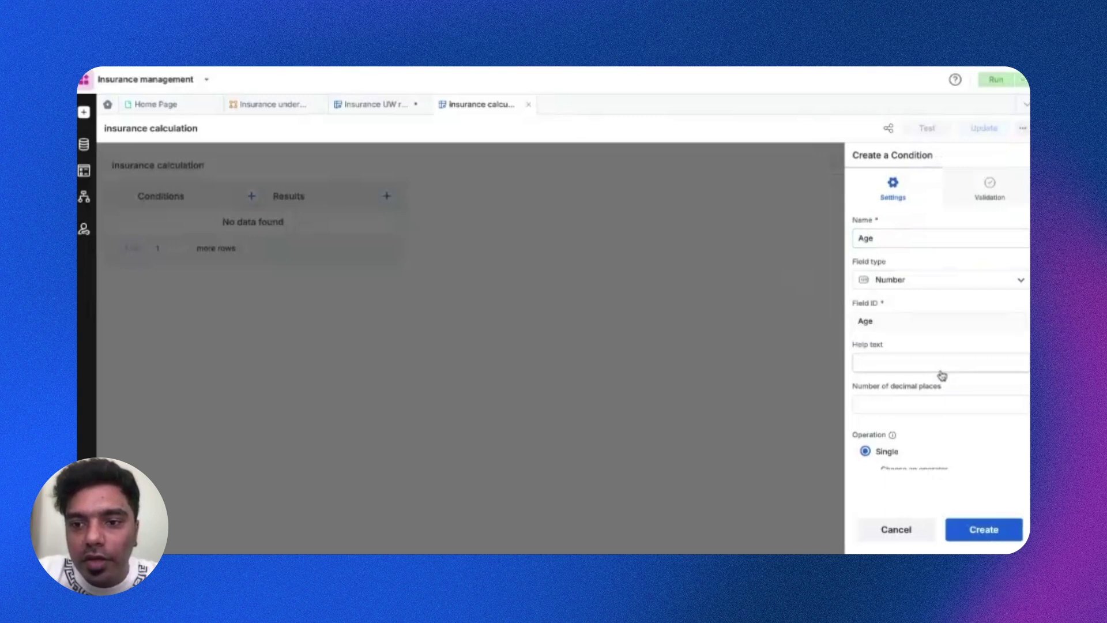
pyautogui.scroll(-3, 941, 375)
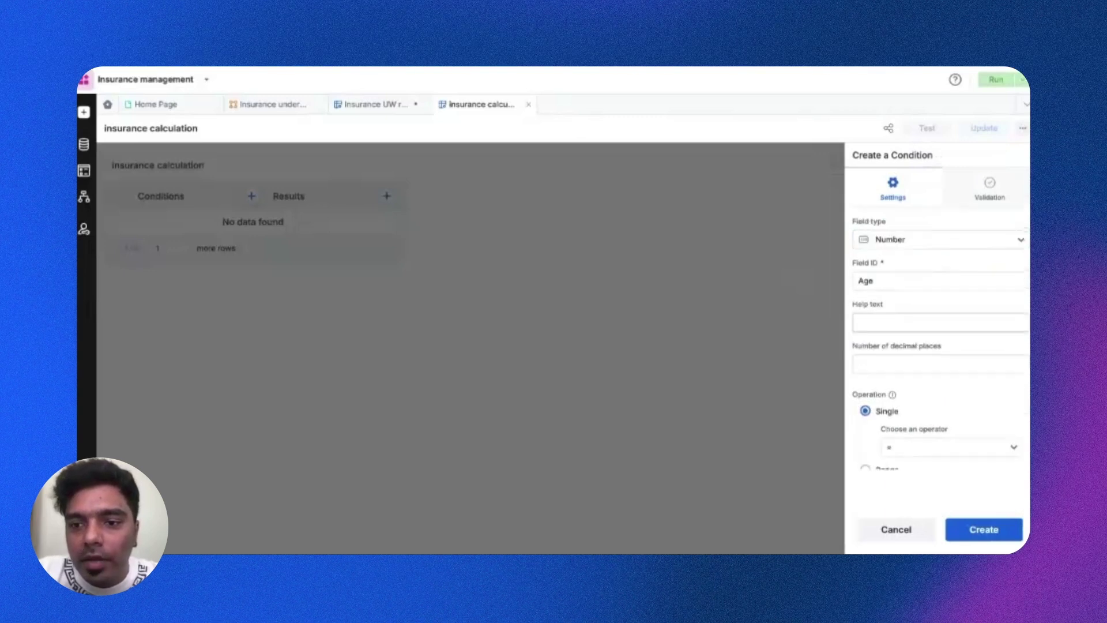
pyautogui.click(865, 461)
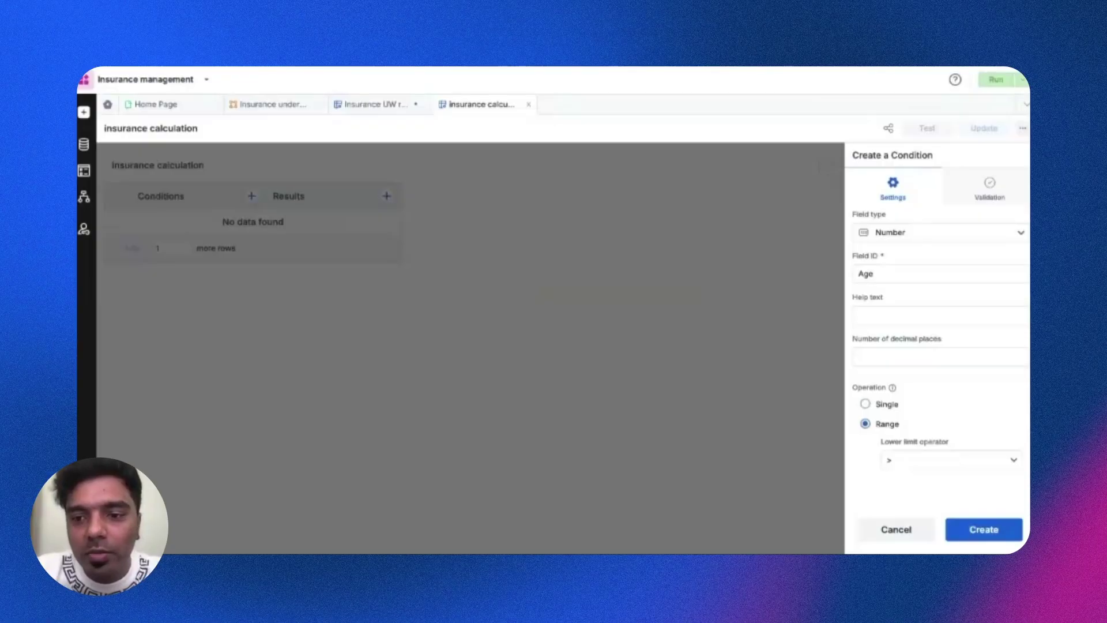
pyautogui.scroll(-1, 938, 340)
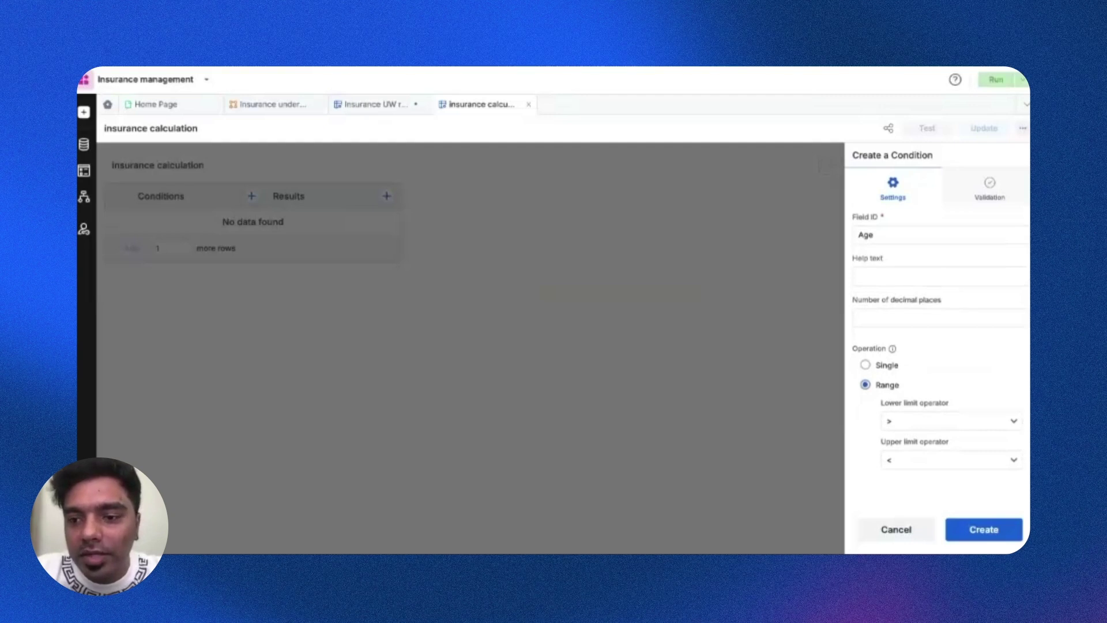
pyautogui.click(980, 528)
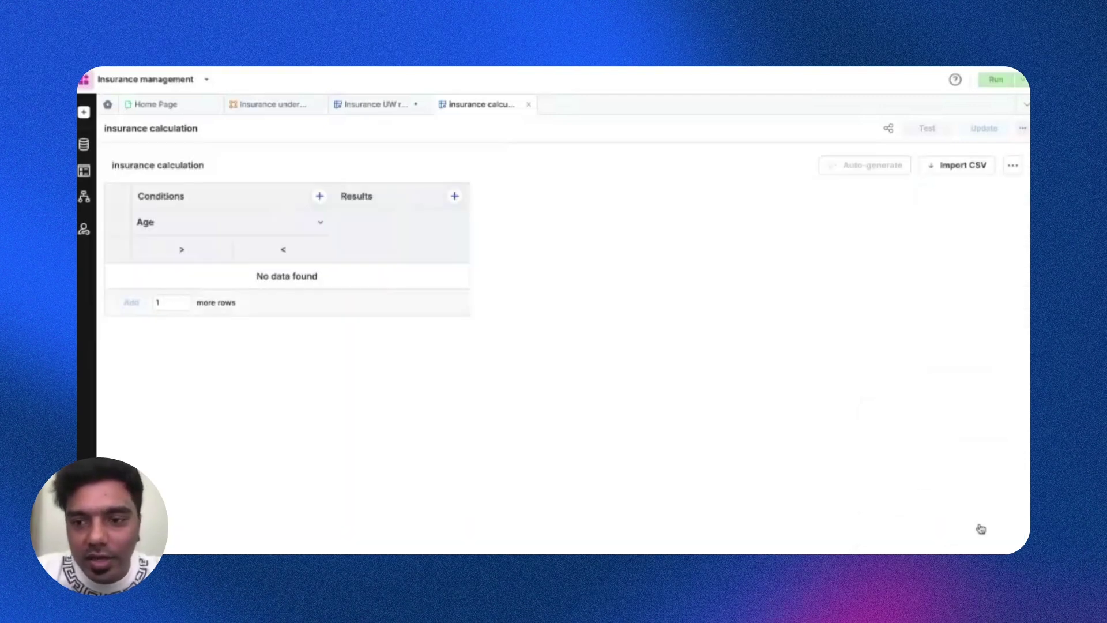
# - Add a Dropdown condition named "Smoking habits?" that takes its options from the "smoking habits" list
pyautogui.click(320, 198)
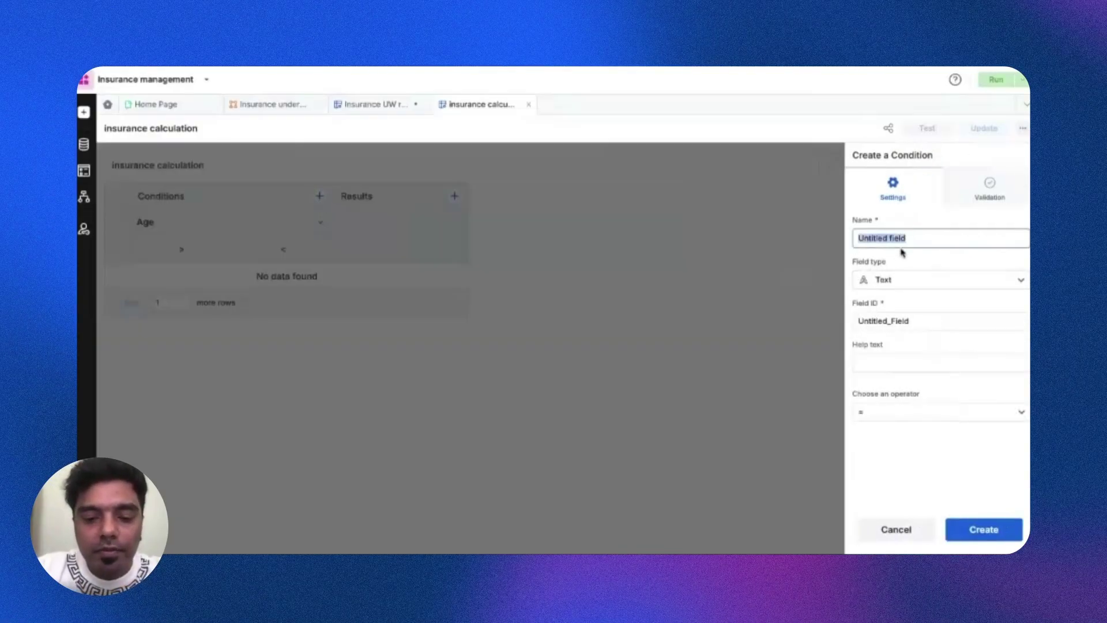
pyautogui.write('Smokin')
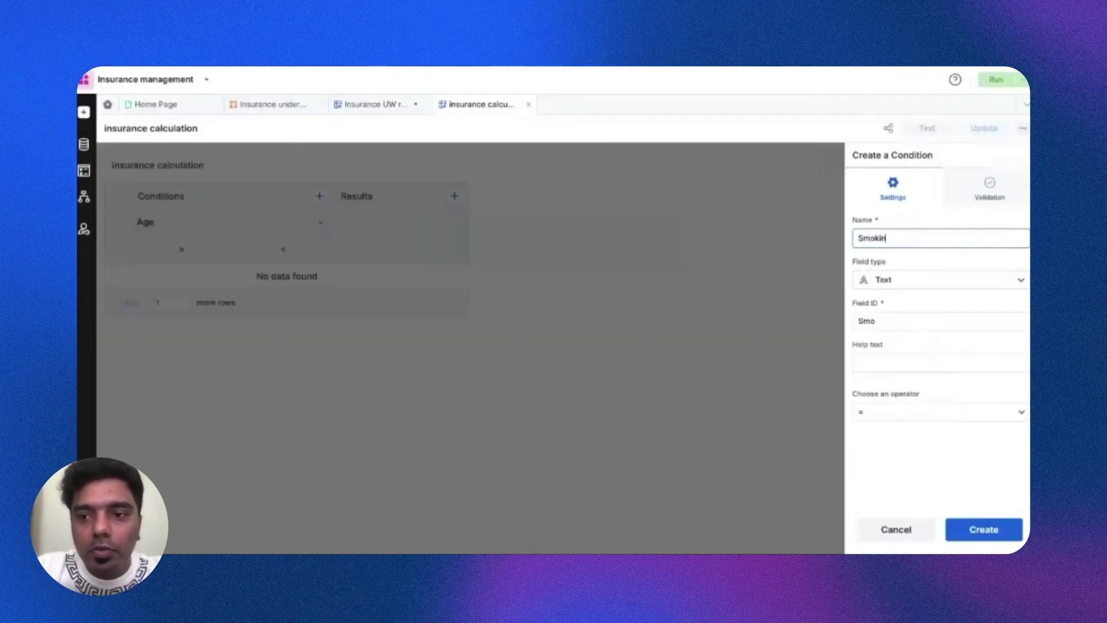
pyautogui.write('g habits?')
pyautogui.click(968, 282)
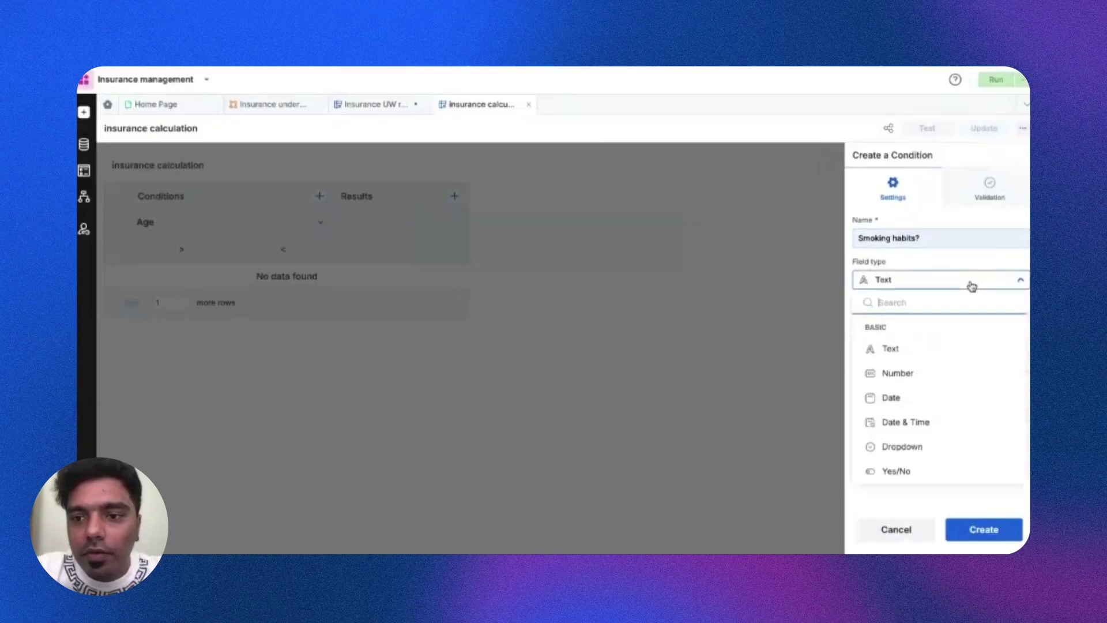
pyautogui.click(922, 446)
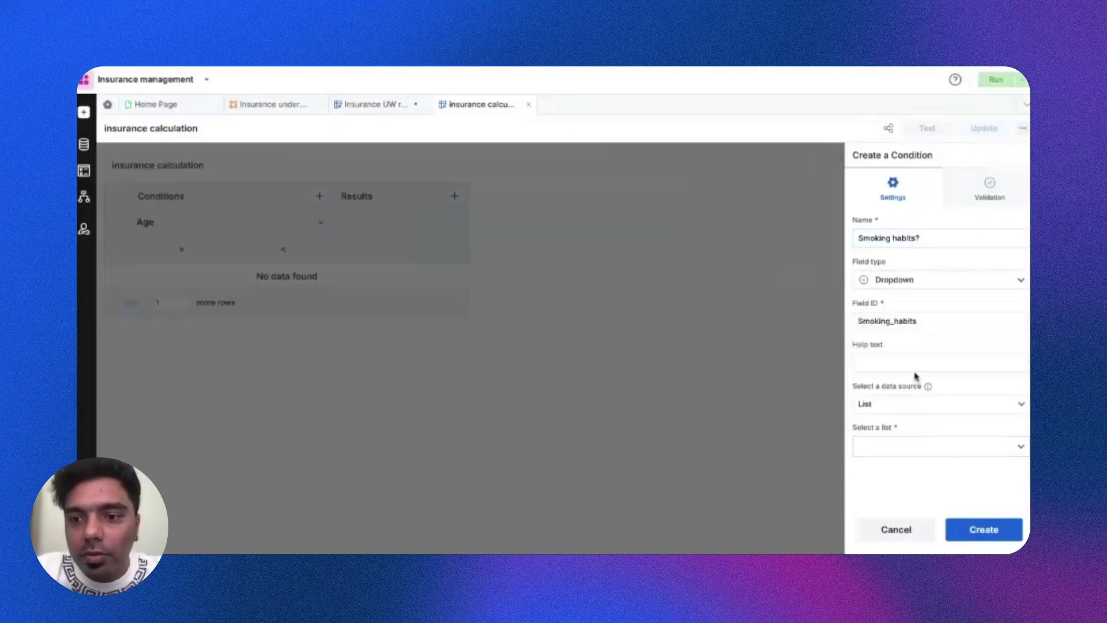
pyautogui.click(911, 445)
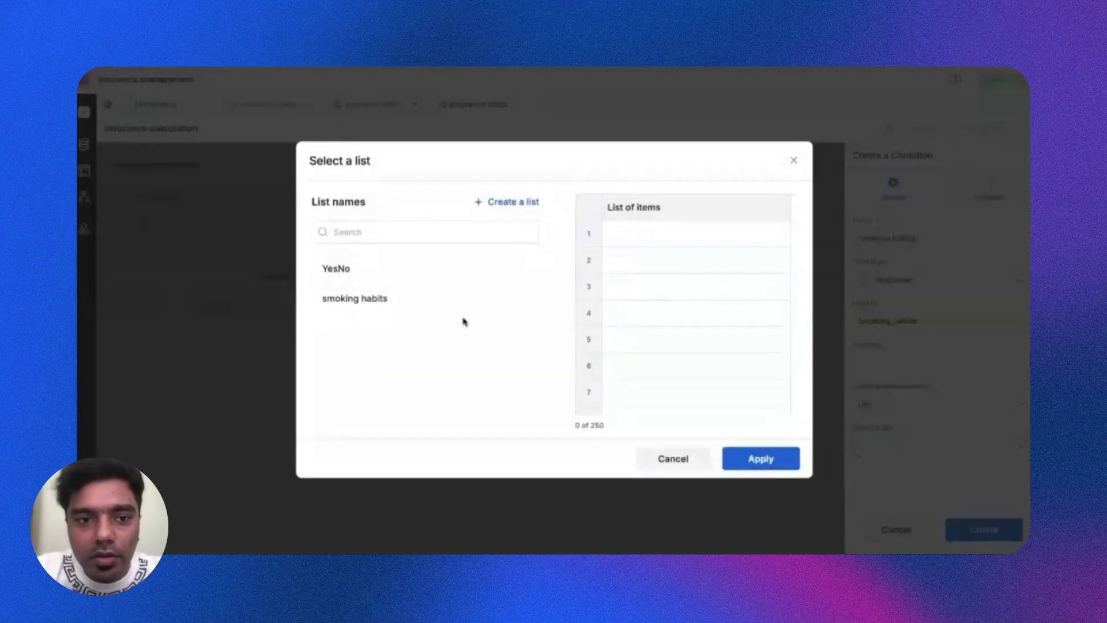
pyautogui.click(383, 300)
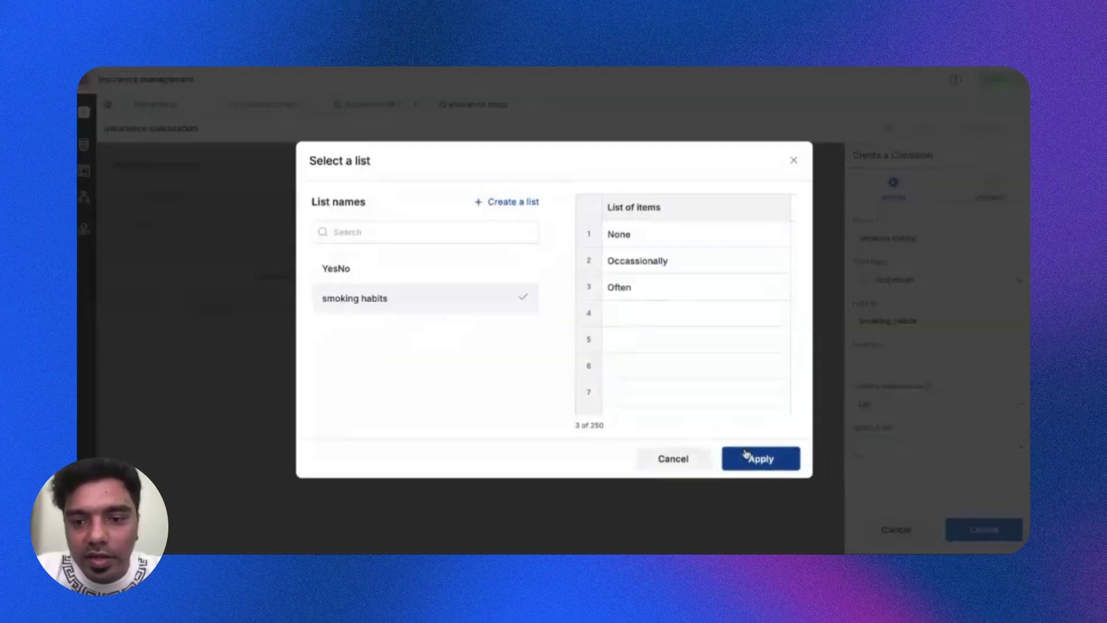
pyautogui.click(744, 457)
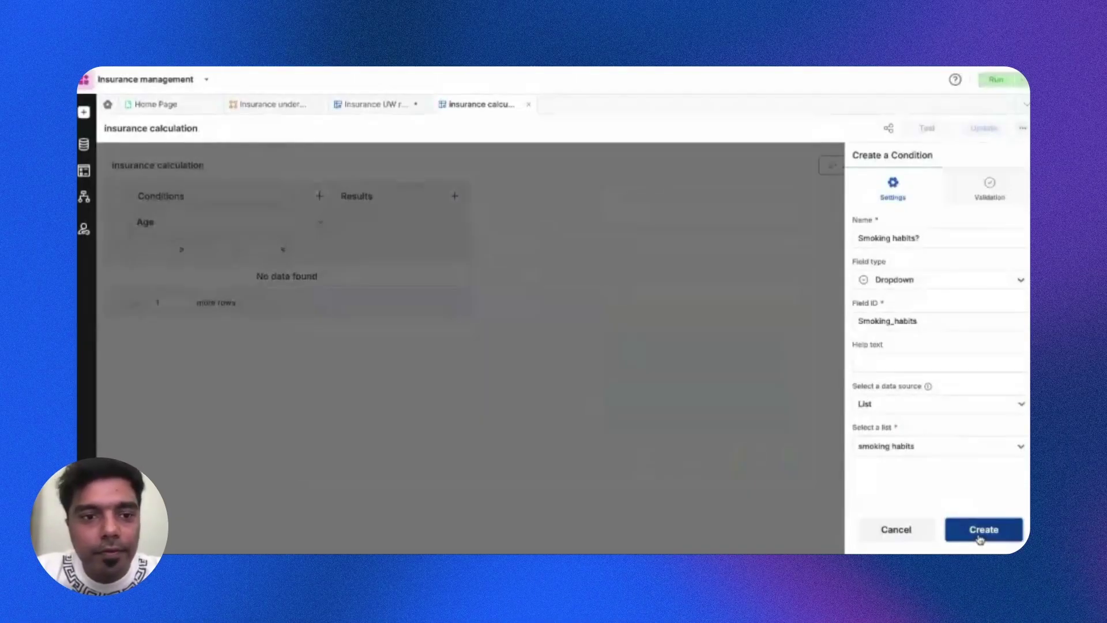
pyautogui.click(979, 529)
# - Add a Dropdown condition named "Chronic diseases?" that takes its options from the "YesNo" list
pyautogui.click(455, 199)
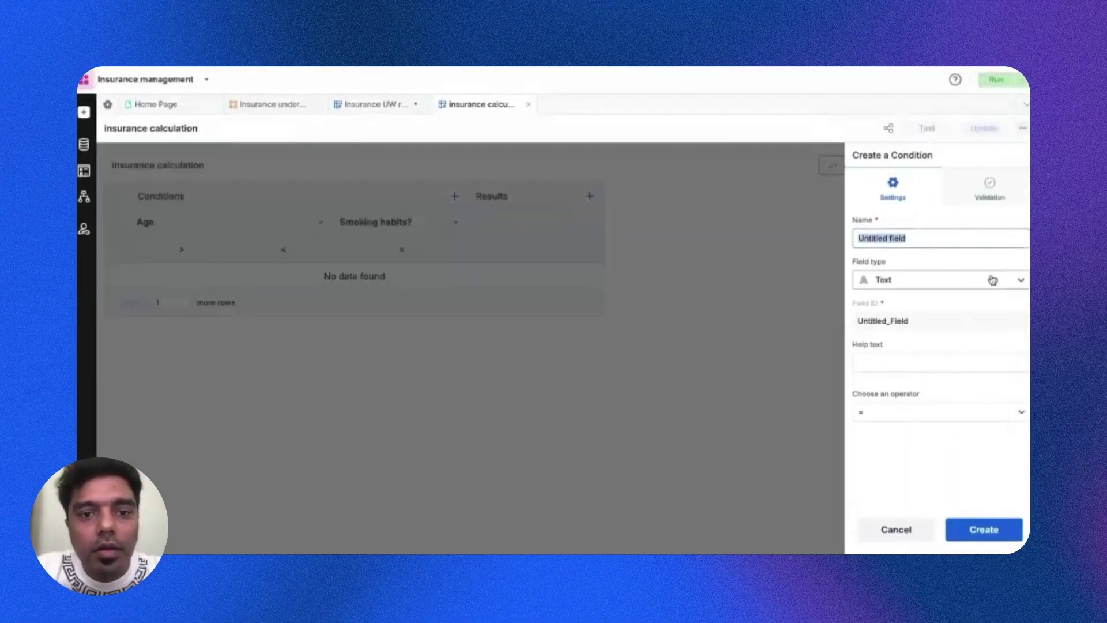
pyautogui.write('Chronic diseases?')
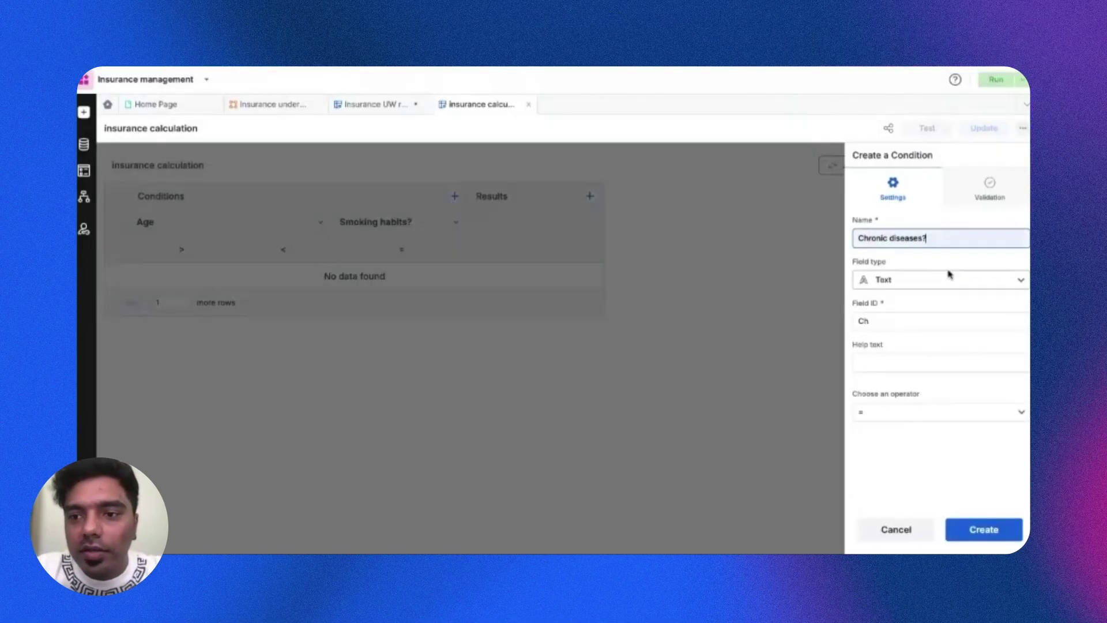
pyautogui.click(944, 286)
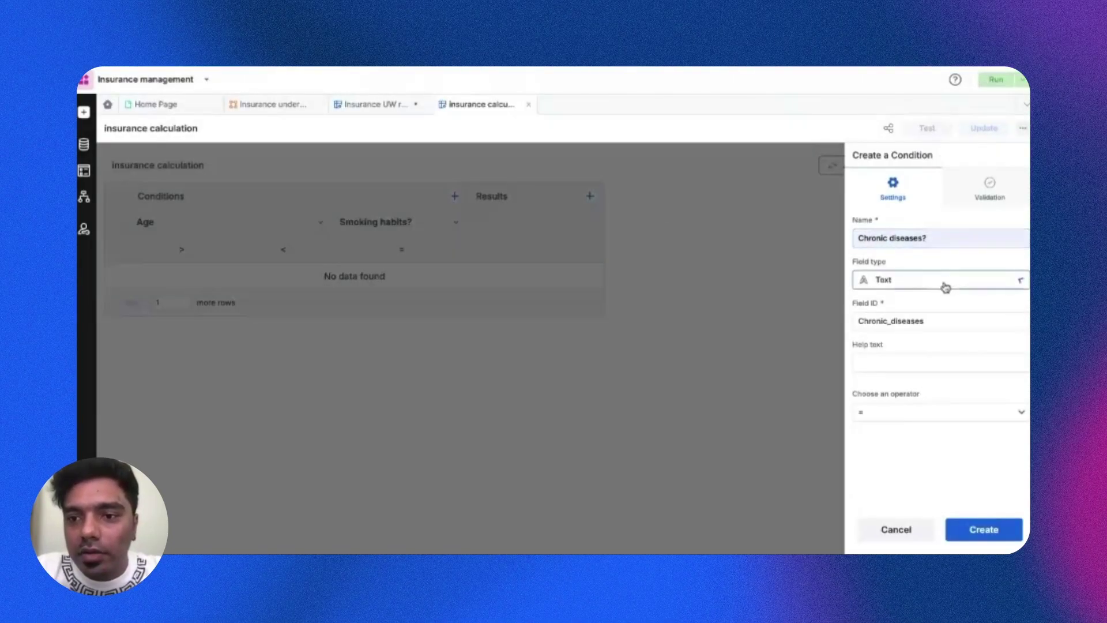
pyautogui.click(923, 444)
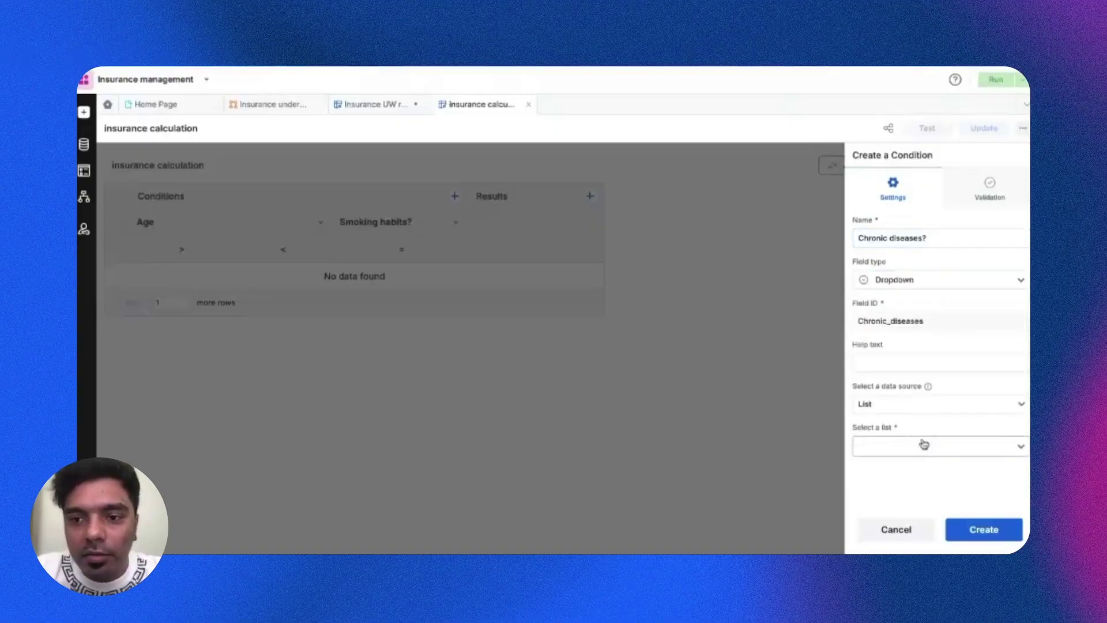
pyautogui.click(922, 447)
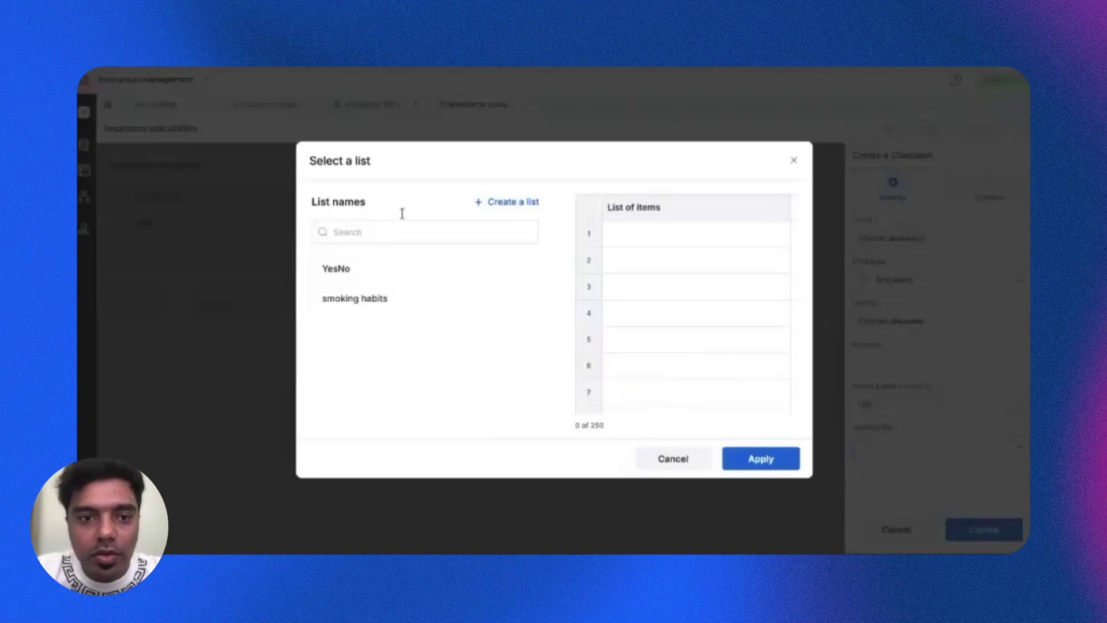
pyautogui.click(360, 273)
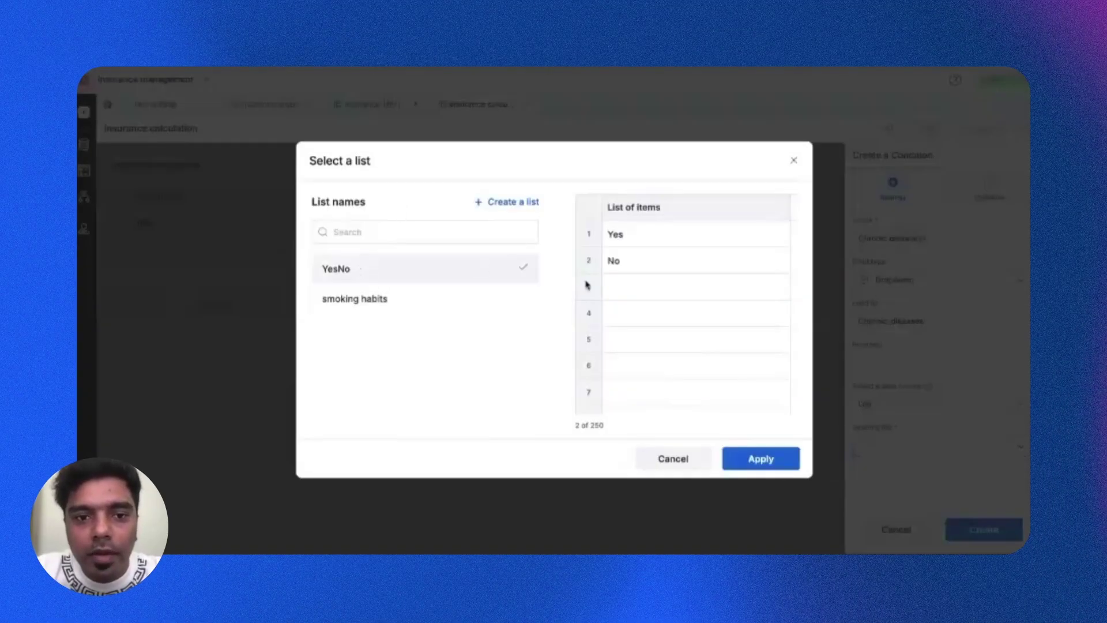
pyautogui.click(730, 457)
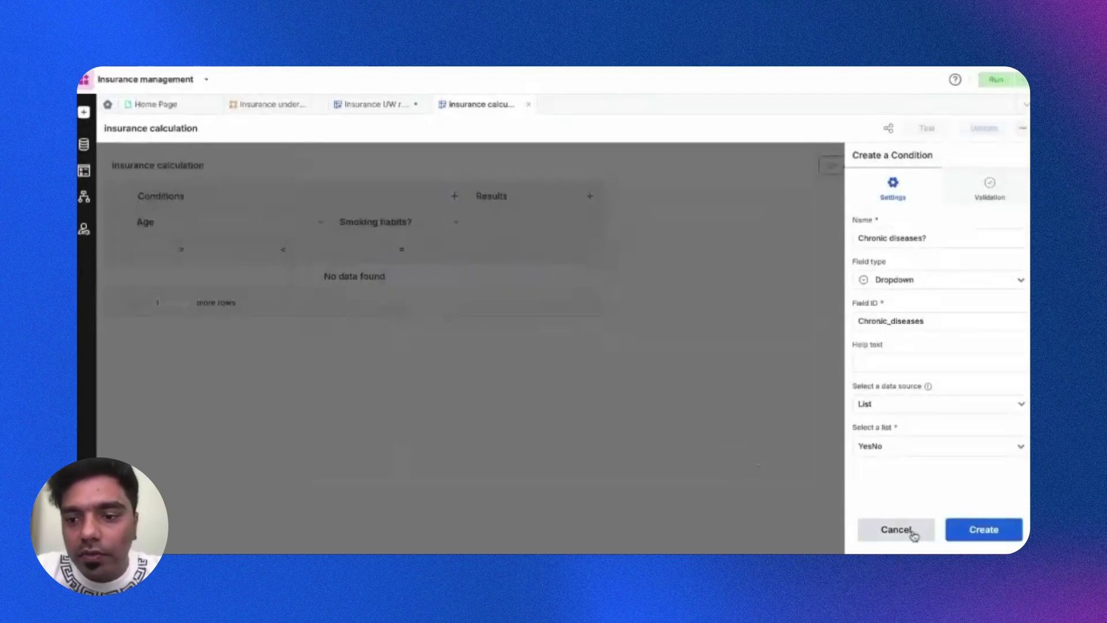
pyautogui.click(961, 529)
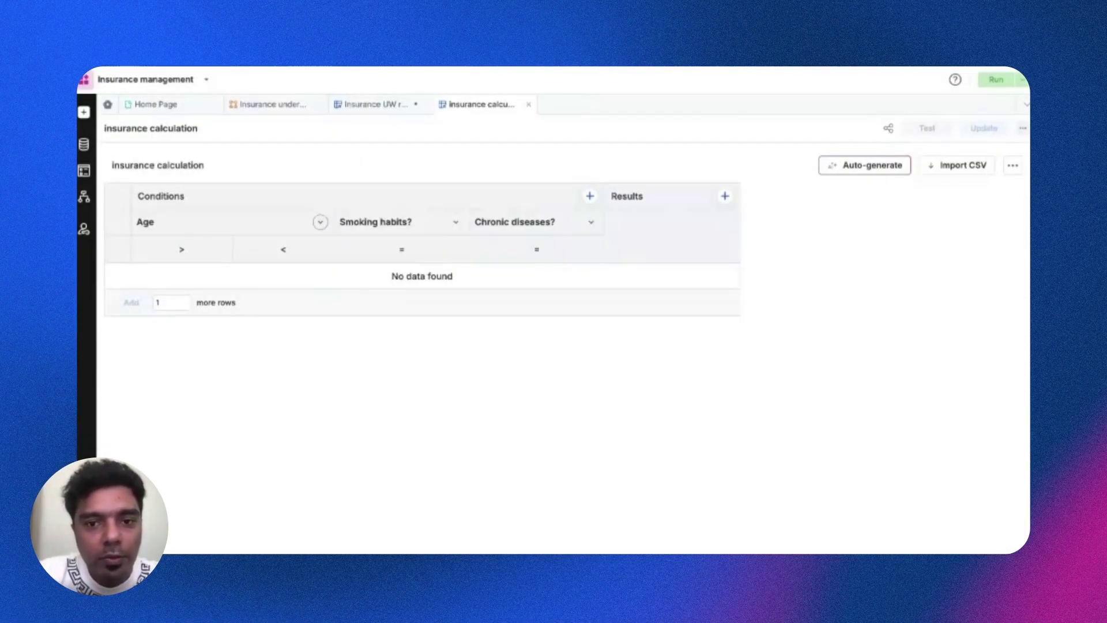
# - Add a Number result named "Premium amount" to the decision table
pyautogui.click(725, 197)
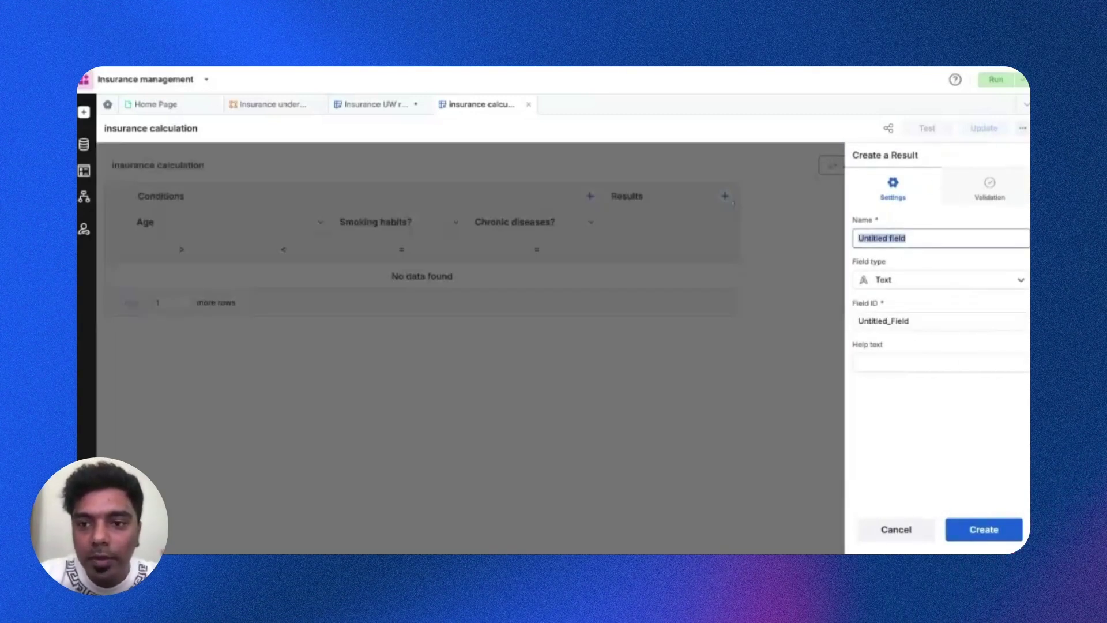
pyautogui.write('Premium amount')
pyautogui.click(883, 277)
pyautogui.click(894, 375)
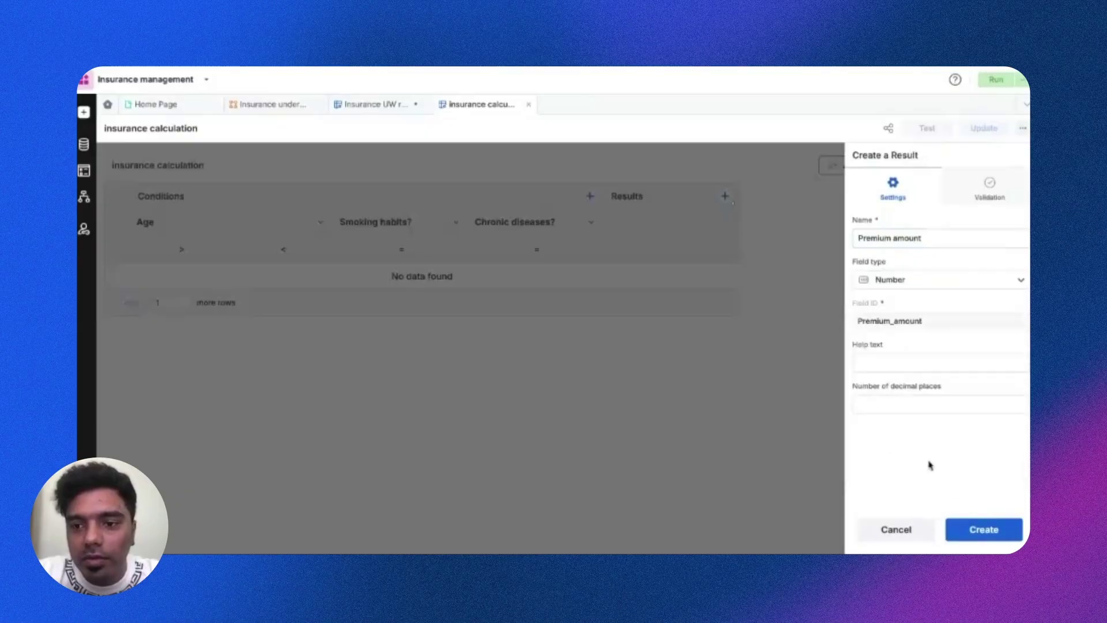
pyautogui.click(970, 530)
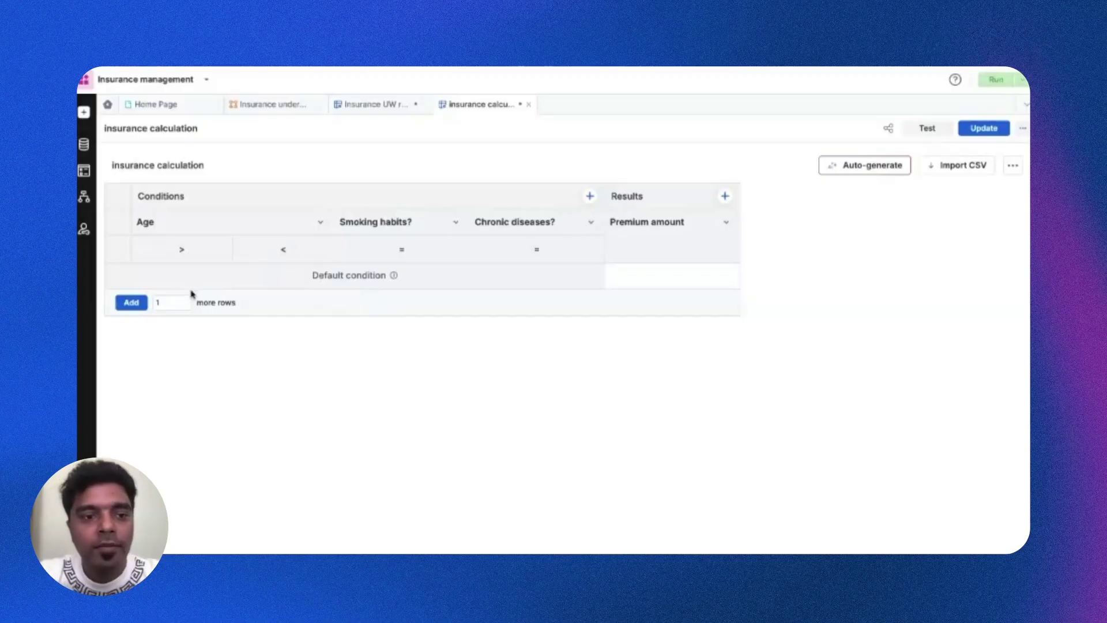
# - Add 1 empty rule row above the default condition in the decision table
pyautogui.click(173, 304)
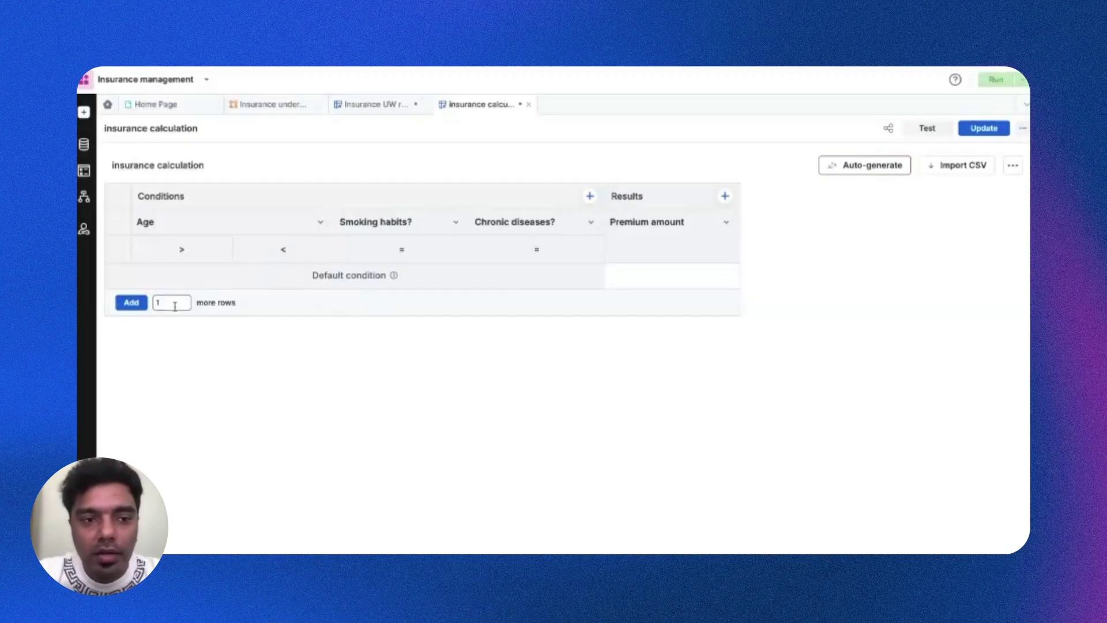
pyautogui.click(130, 303)
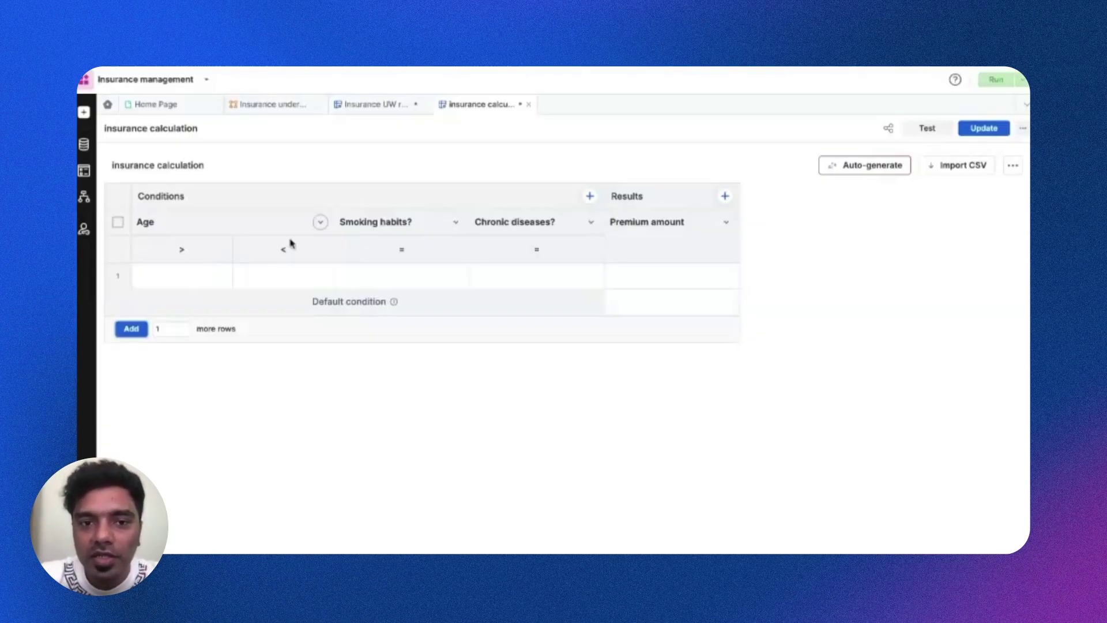
pyautogui.click(973, 172)
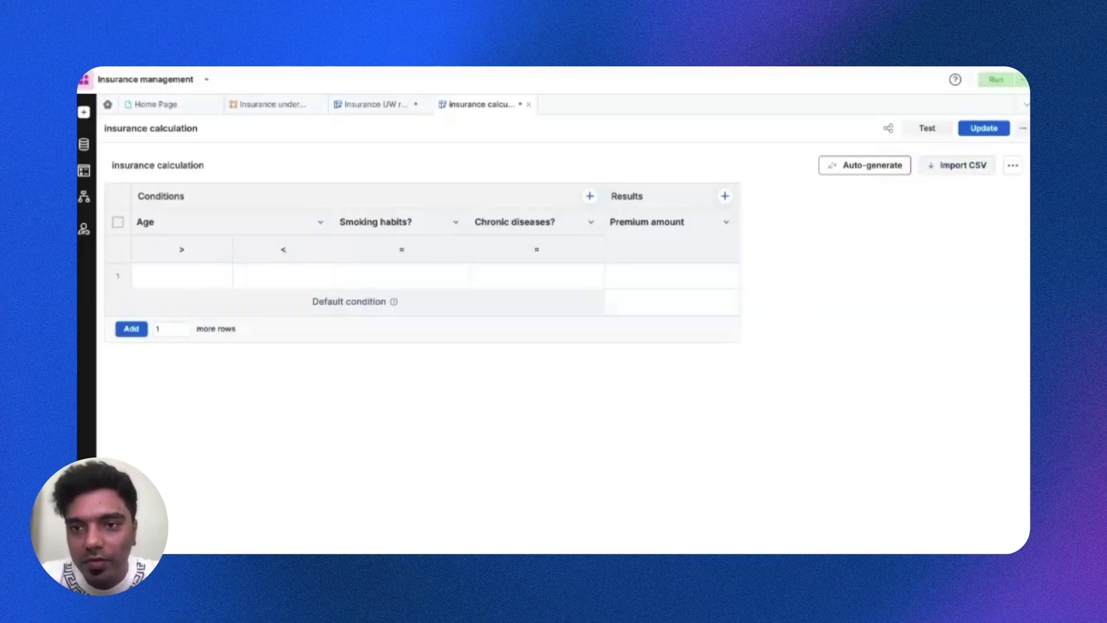
# - Start auto-generating rows and enter the Age ranges 1 to 10 and 10 to 30 as condition values
pyautogui.click(847, 173)
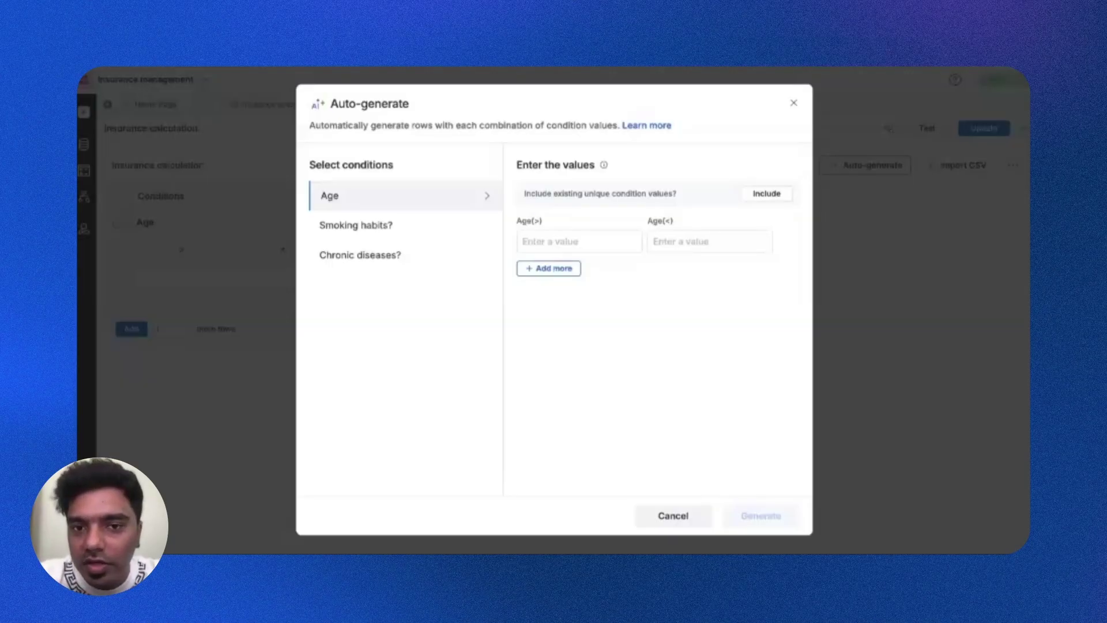
pyautogui.click(562, 247)
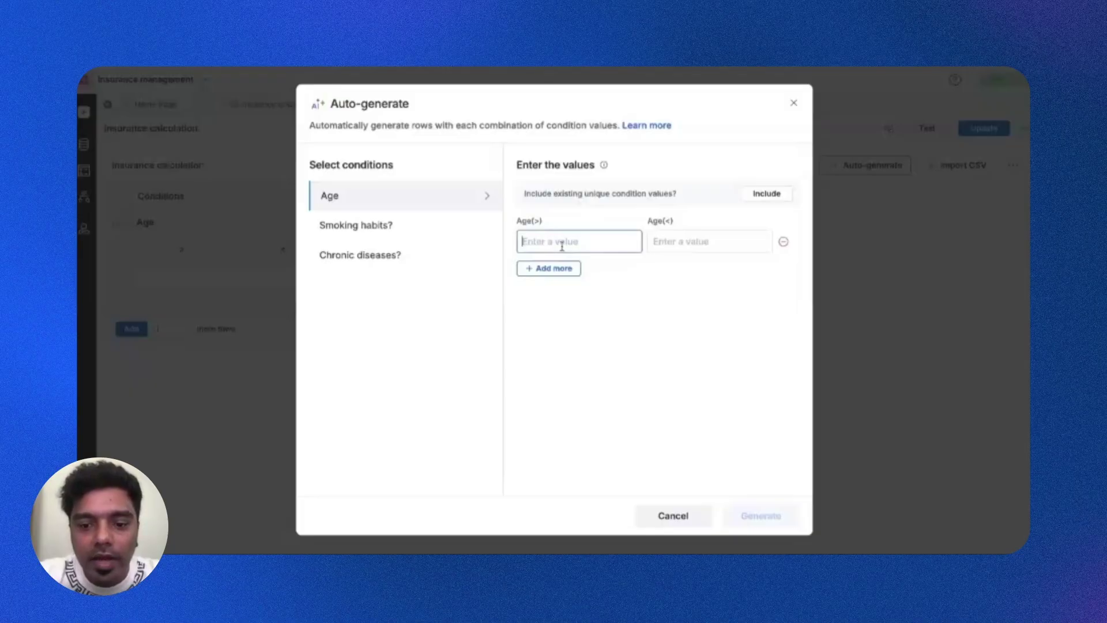
pyautogui.write('1')
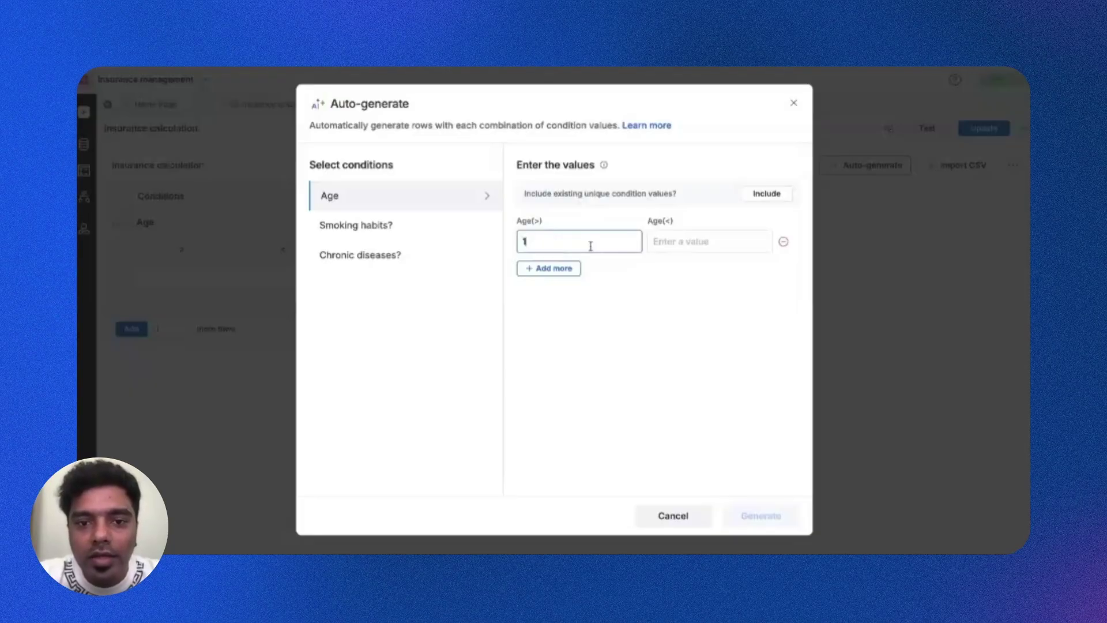
pyautogui.click(671, 241)
pyautogui.write('10')
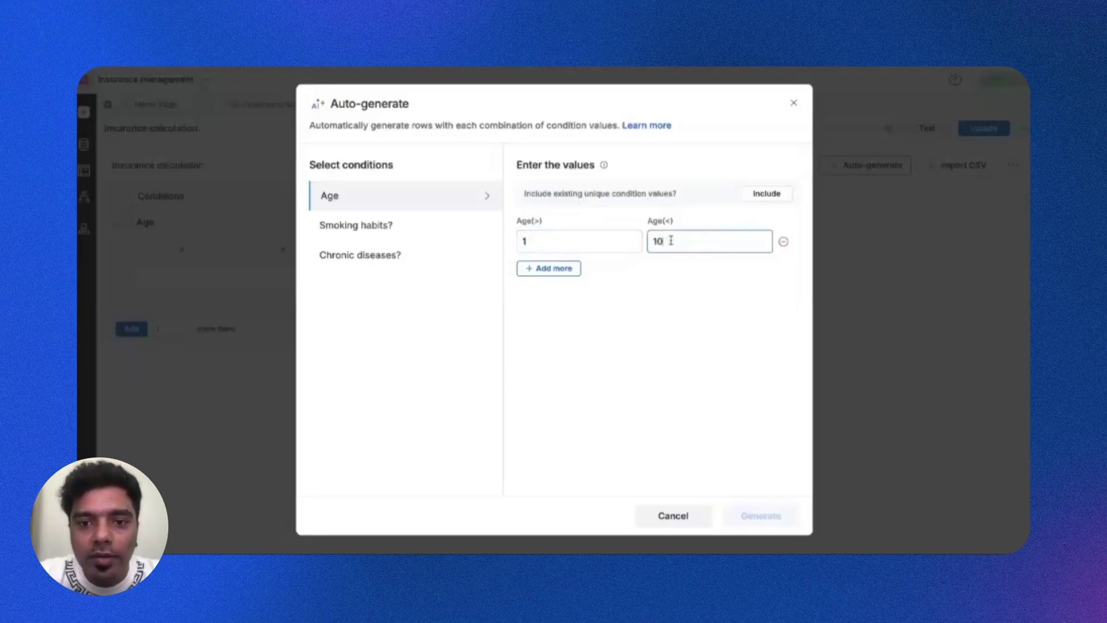
pyautogui.click(528, 270)
pyautogui.click(531, 275)
pyautogui.write('1')
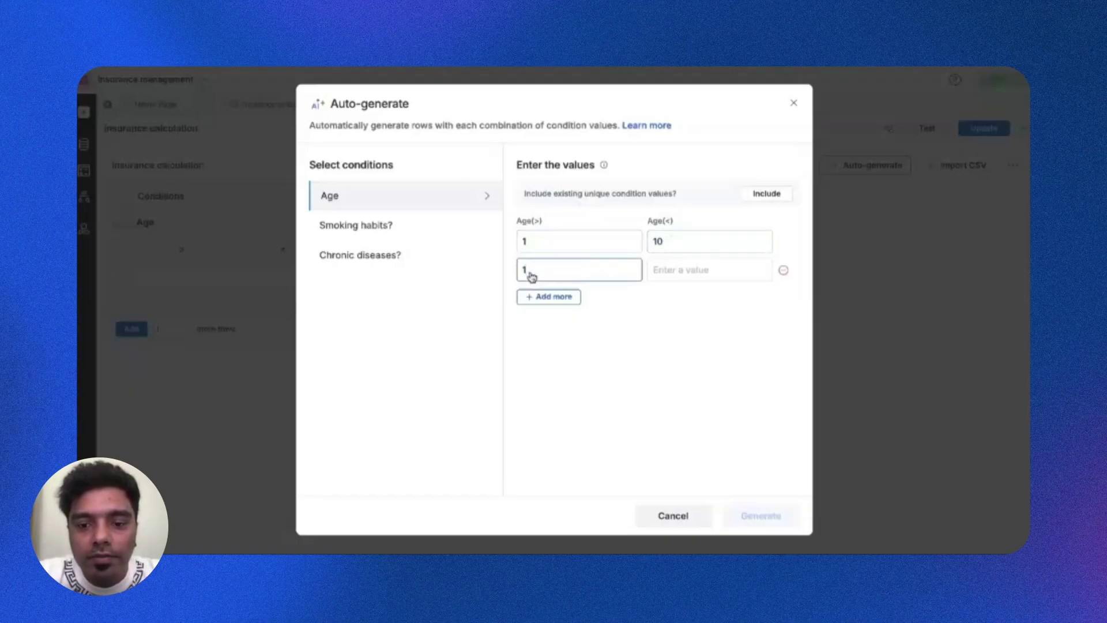
pyautogui.write('0')
pyautogui.click(660, 276)
pyautogui.write('30')
# - Add the Age ranges 30 to 60 and 60 to 65 to the row generation values
pyautogui.click(548, 301)
pyautogui.write('30')
pyautogui.click(669, 297)
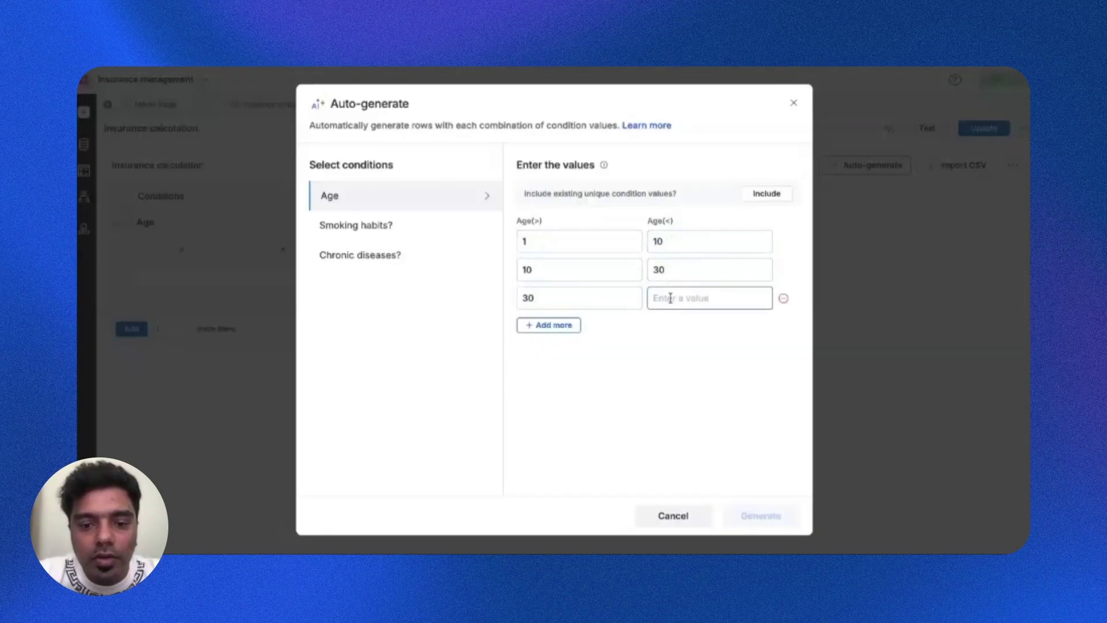
pyautogui.write('60')
pyautogui.click(573, 324)
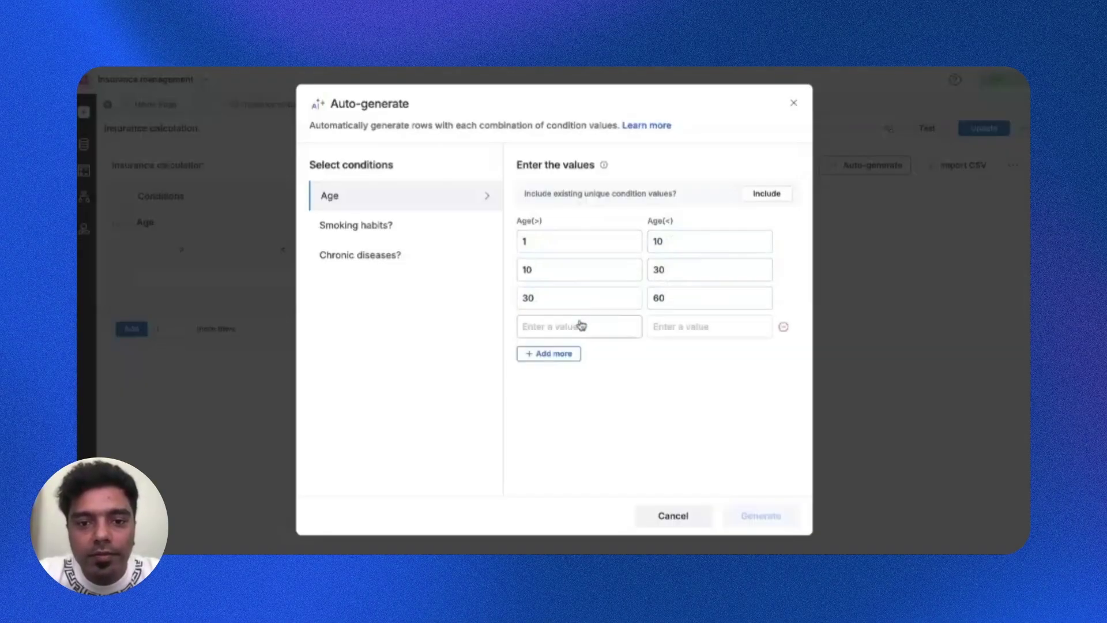
pyautogui.write('60')
pyautogui.click(675, 324)
pyautogui.write('65')
# - Add None, Occassionally and Often as the generation values for the "Smoking habits?" condition
pyautogui.click(375, 228)
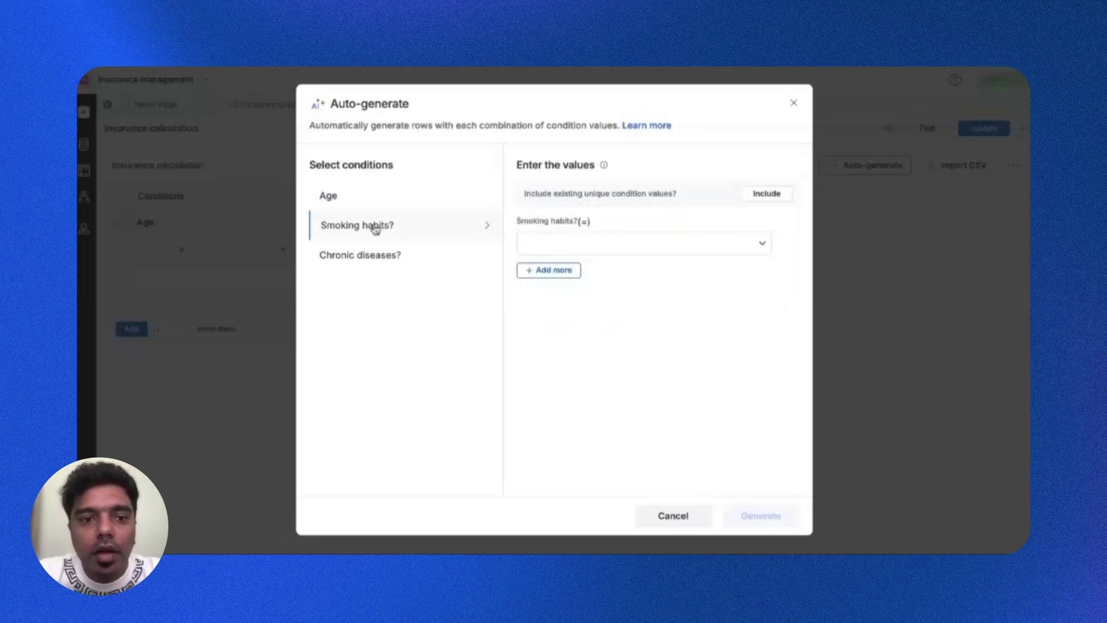
pyautogui.click(585, 241)
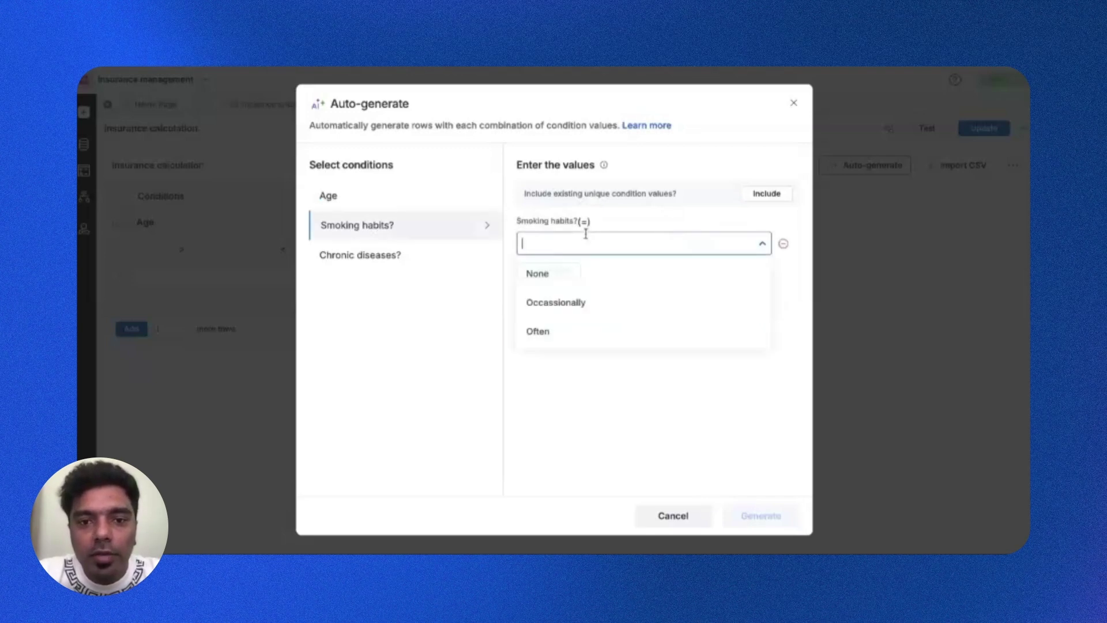
pyautogui.click(580, 281)
pyautogui.click(545, 275)
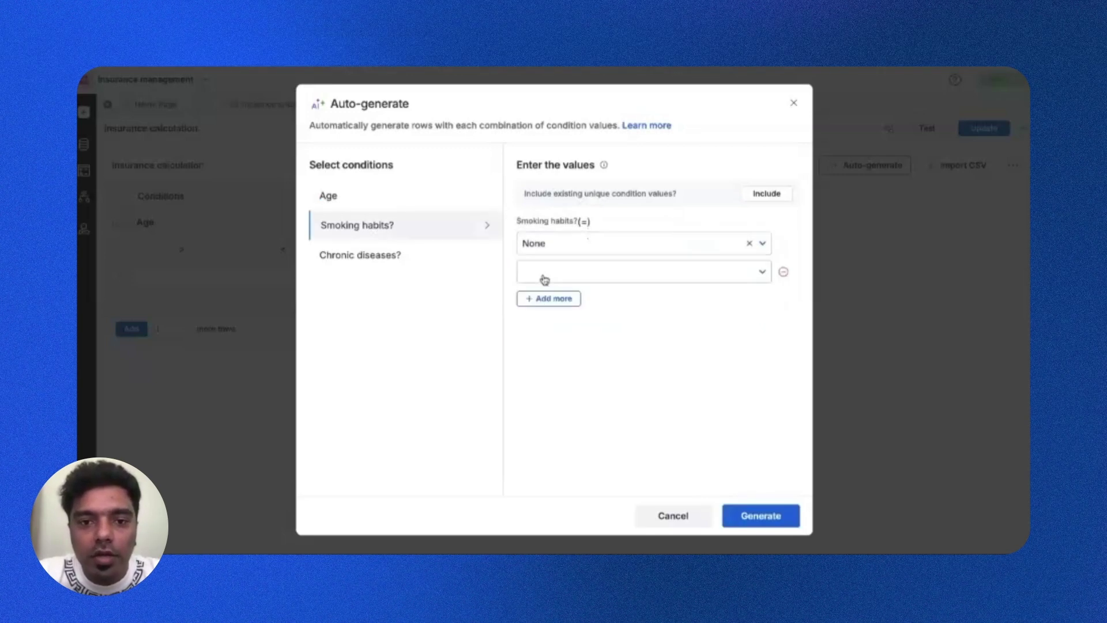
pyautogui.click(548, 328)
pyautogui.click(531, 299)
pyautogui.click(551, 301)
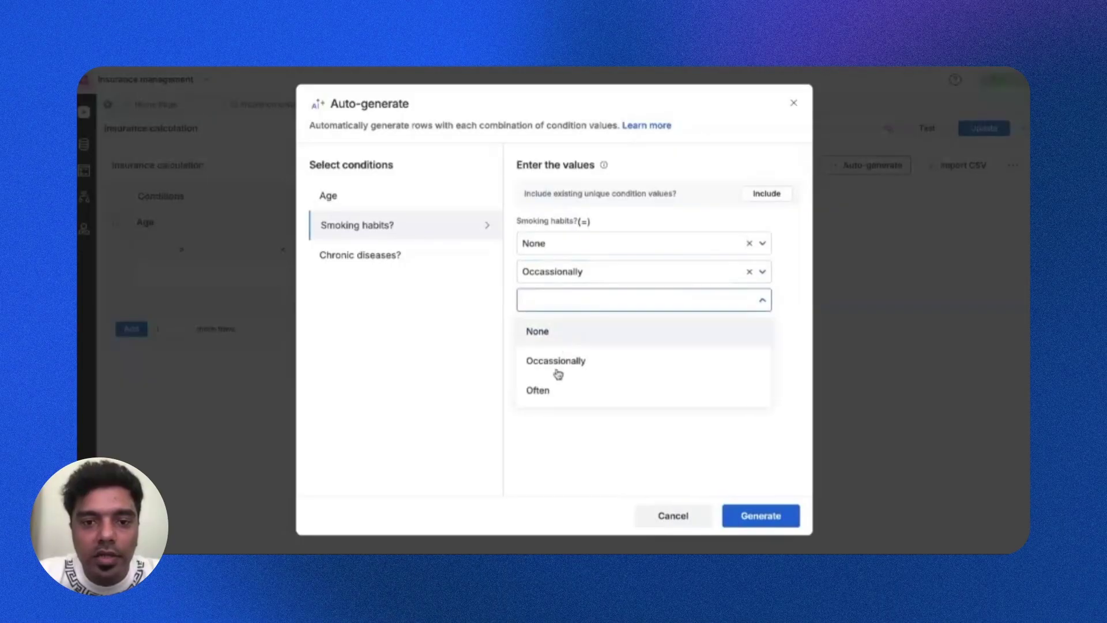
pyautogui.click(553, 392)
# - Add Yes and No as the "Chronic diseases?" values and generate rows for every combination of conditions
pyautogui.click(365, 254)
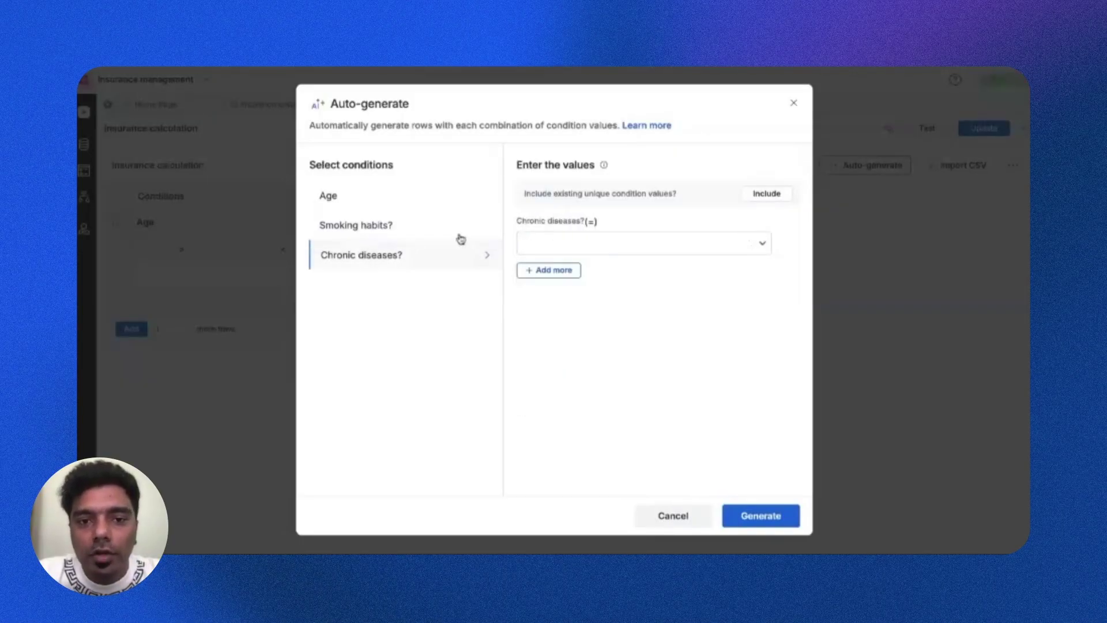
pyautogui.click(547, 232)
pyautogui.click(547, 277)
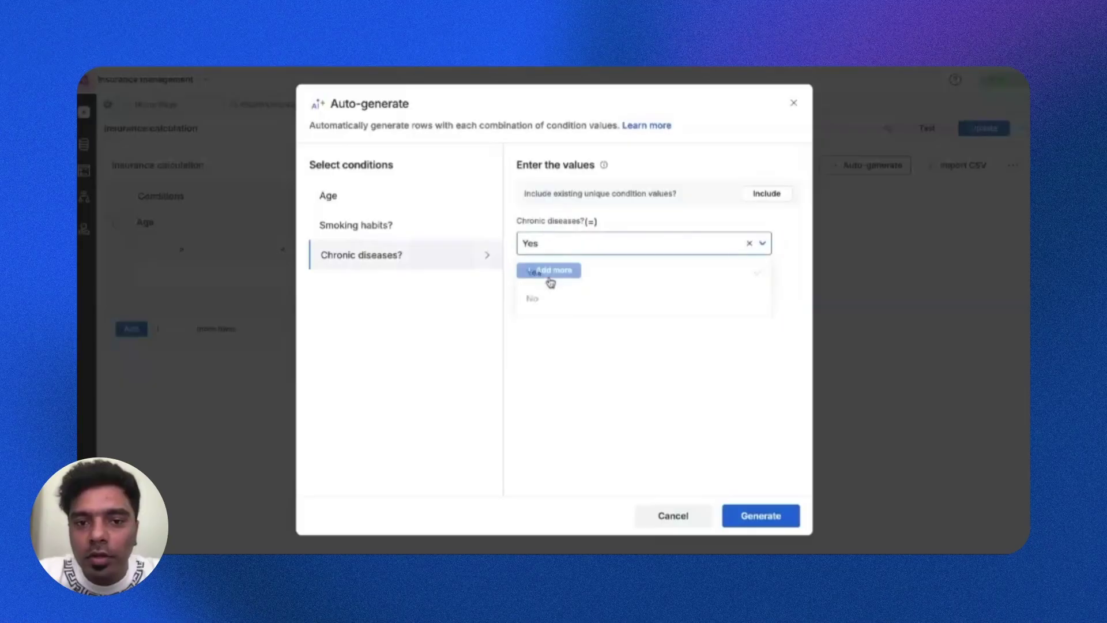
pyautogui.click(548, 270)
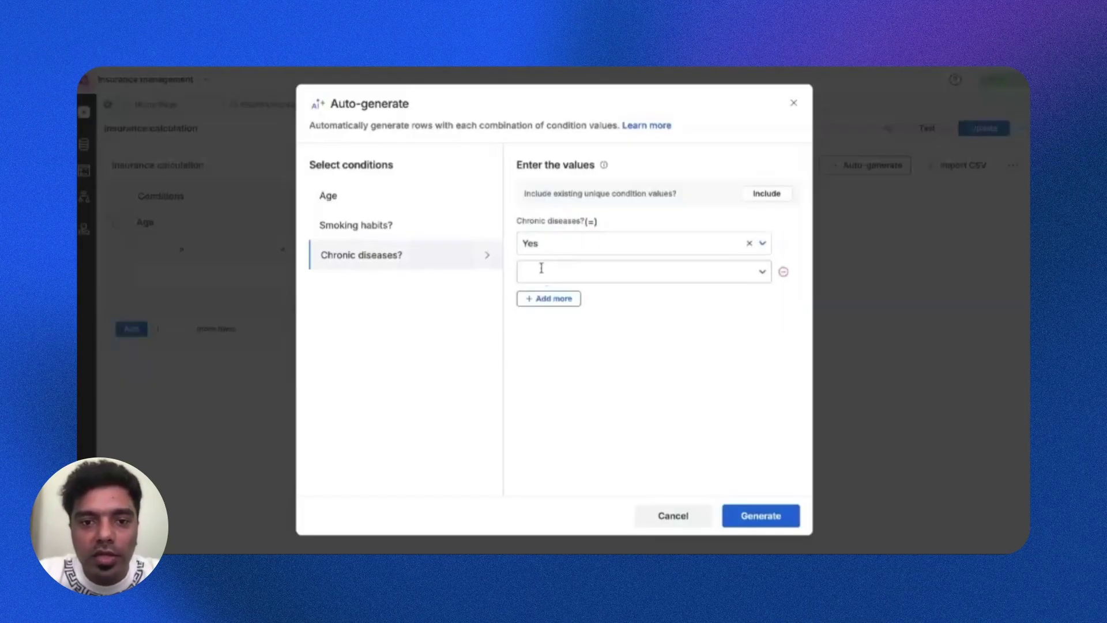
pyautogui.click(556, 333)
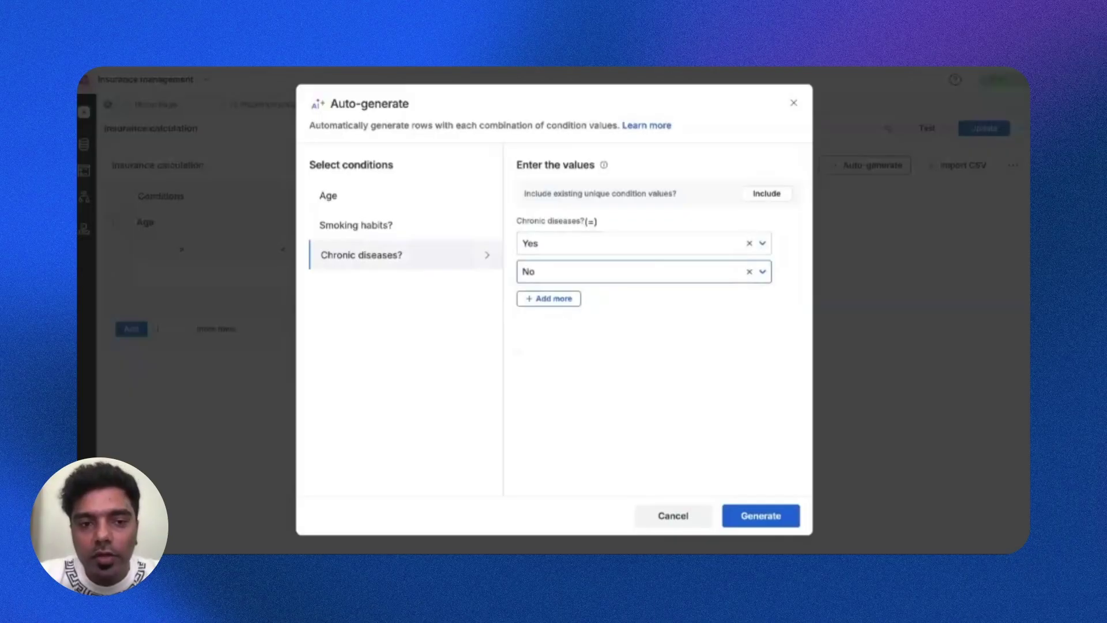
pyautogui.click(768, 512)
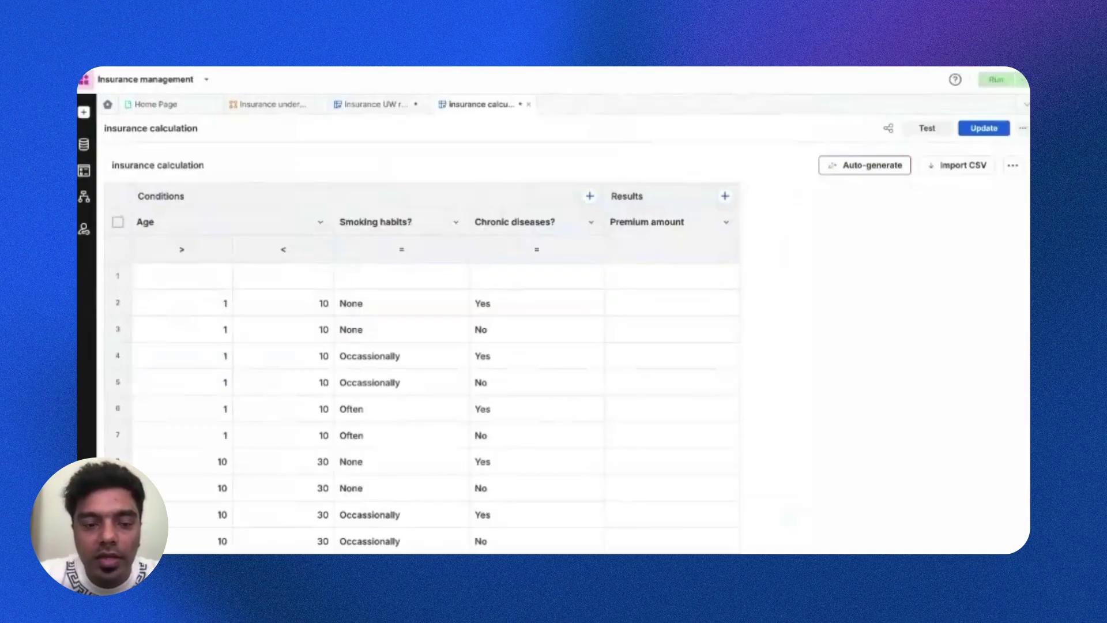
# - Set the premium amount for age 1 to 10 with no smoking to 10000 with chronic diseases and 20000 without
pyautogui.scroll(-2, 540, 444)
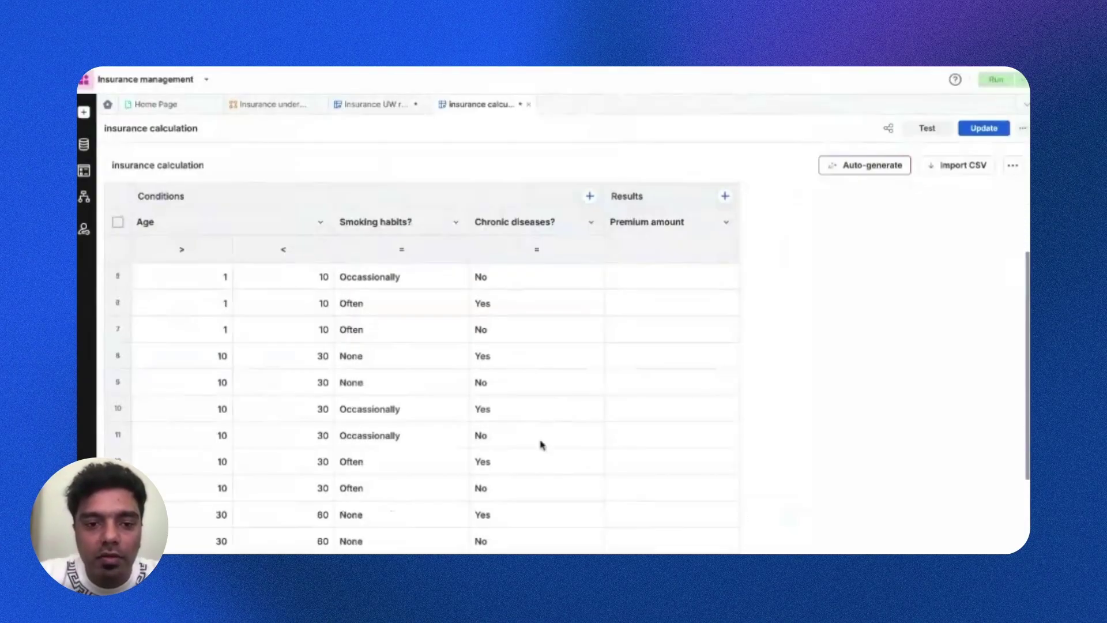
pyautogui.scroll(-1, 541, 444)
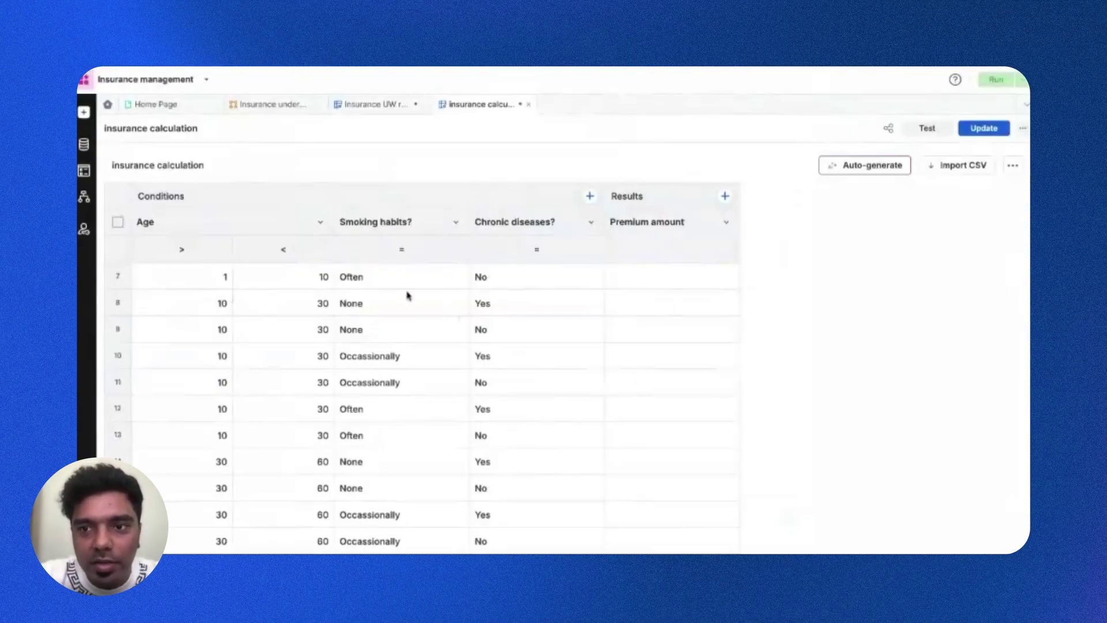
pyautogui.scroll(3, 678, 304)
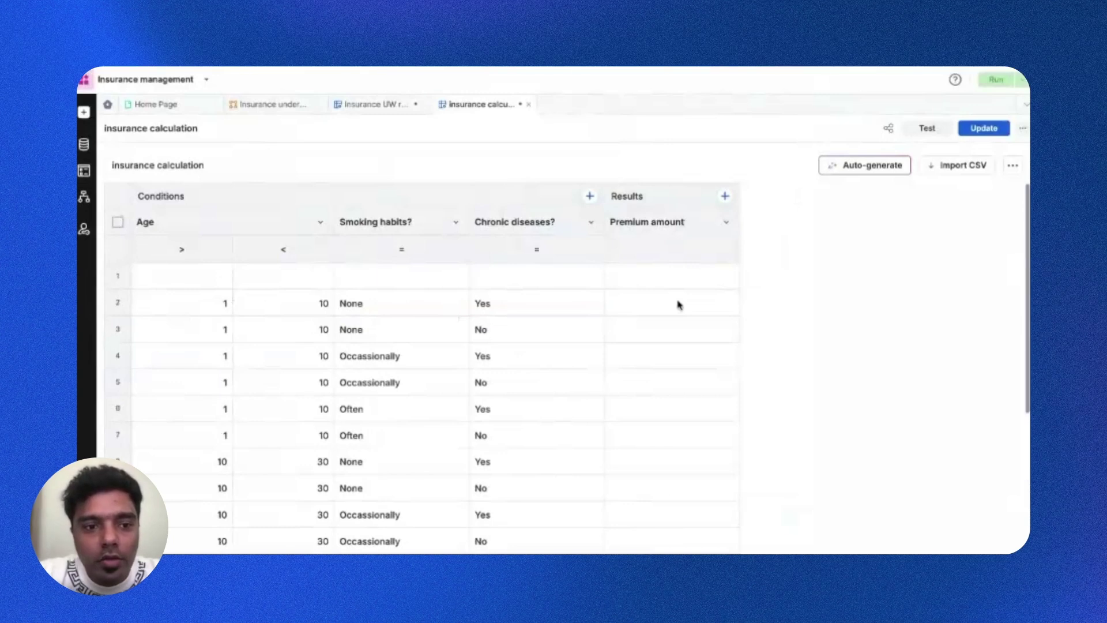
pyautogui.click(640, 304)
pyautogui.write('10000')
pyautogui.click(655, 330)
pyautogui.write('20000')
pyautogui.click(778, 369)
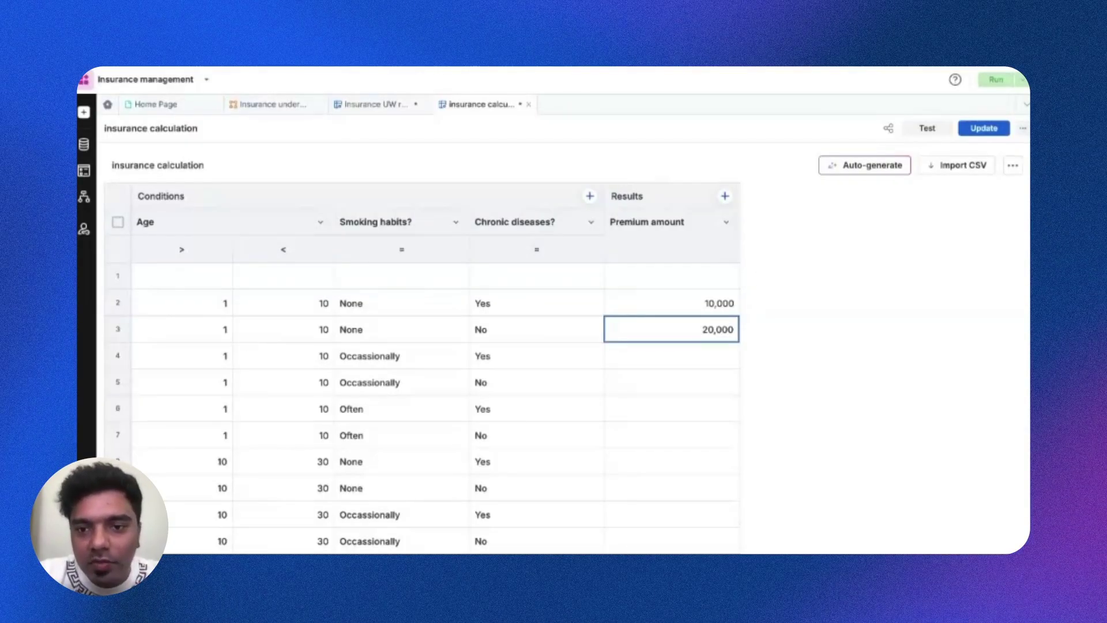
pyautogui.click(768, 252)
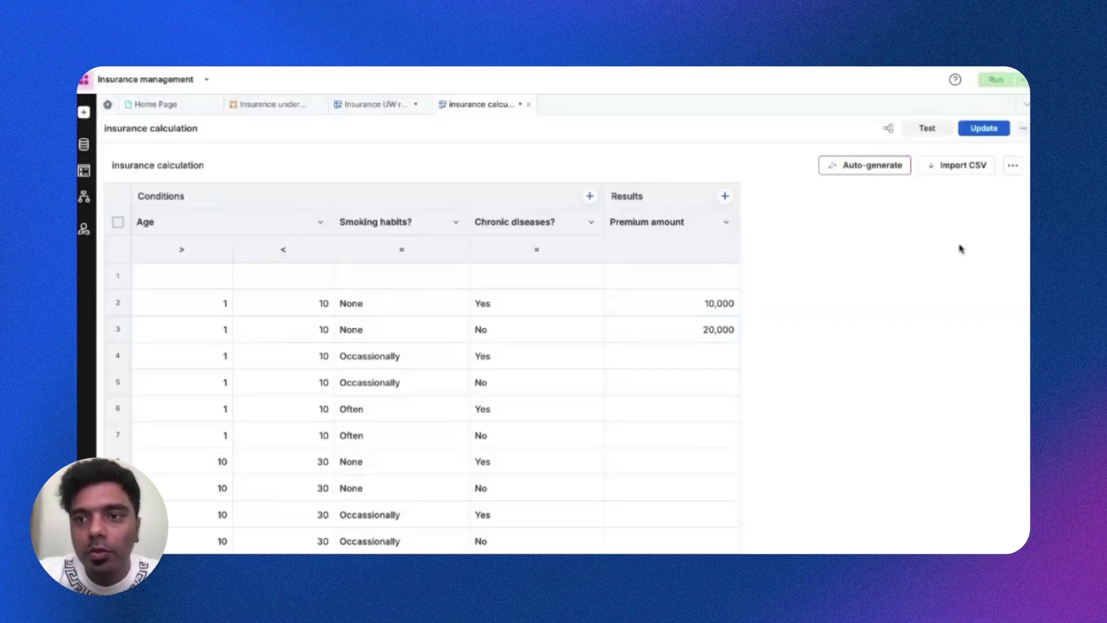
# - Open the insurance calculation table's test page and check its Age, Smoking habits and Chronic diseases inputs
pyautogui.click(923, 130)
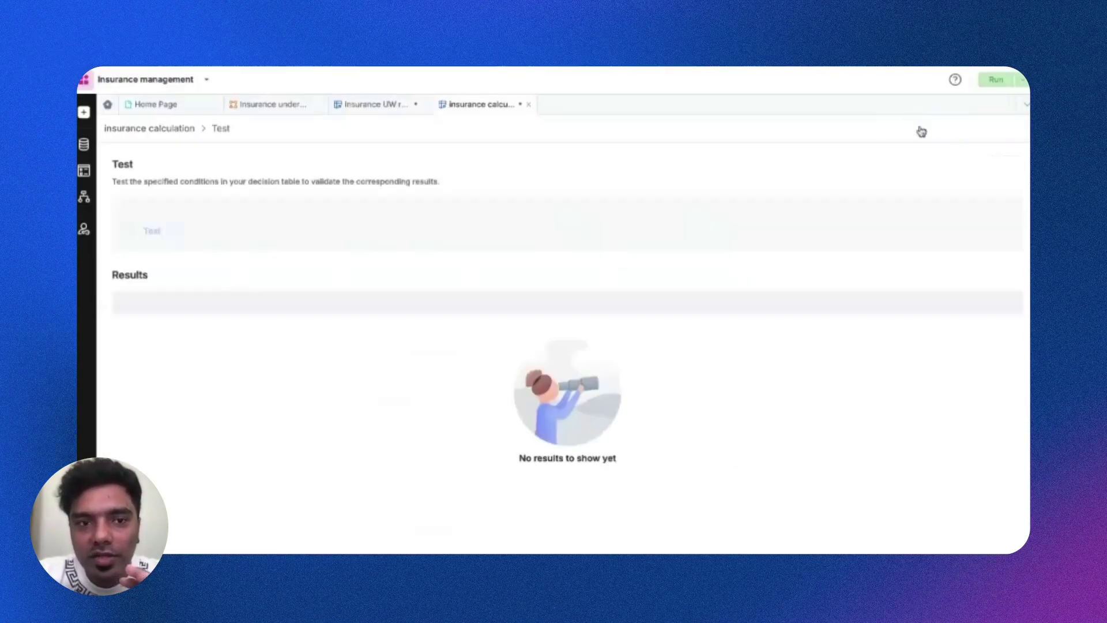
pyautogui.click(252, 232)
pyautogui.click(423, 228)
pyautogui.click(634, 224)
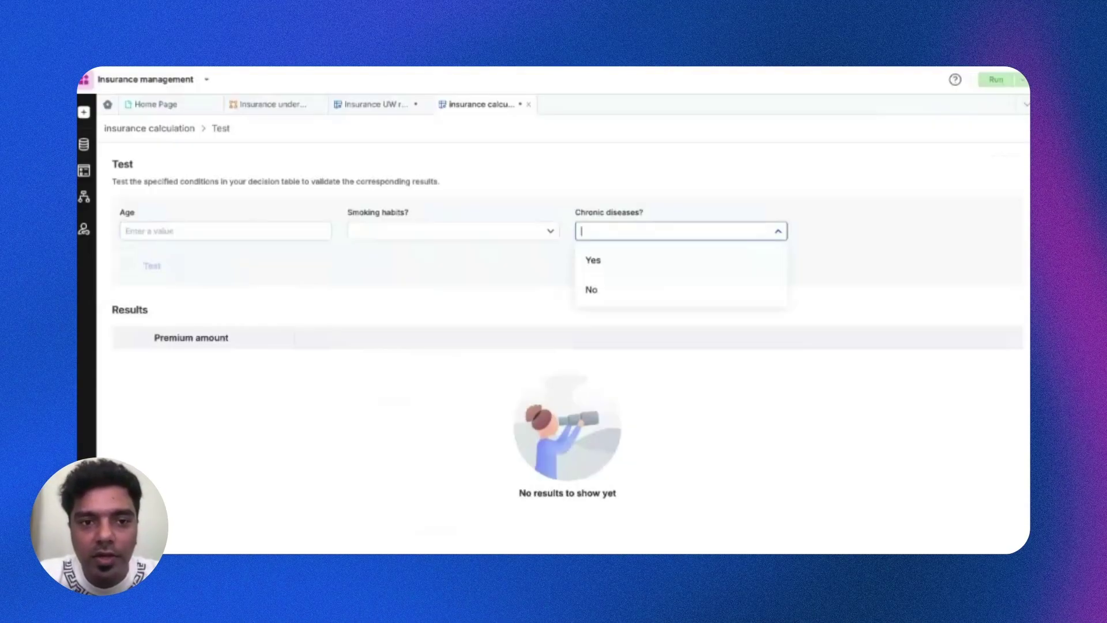
pyautogui.click(219, 324)
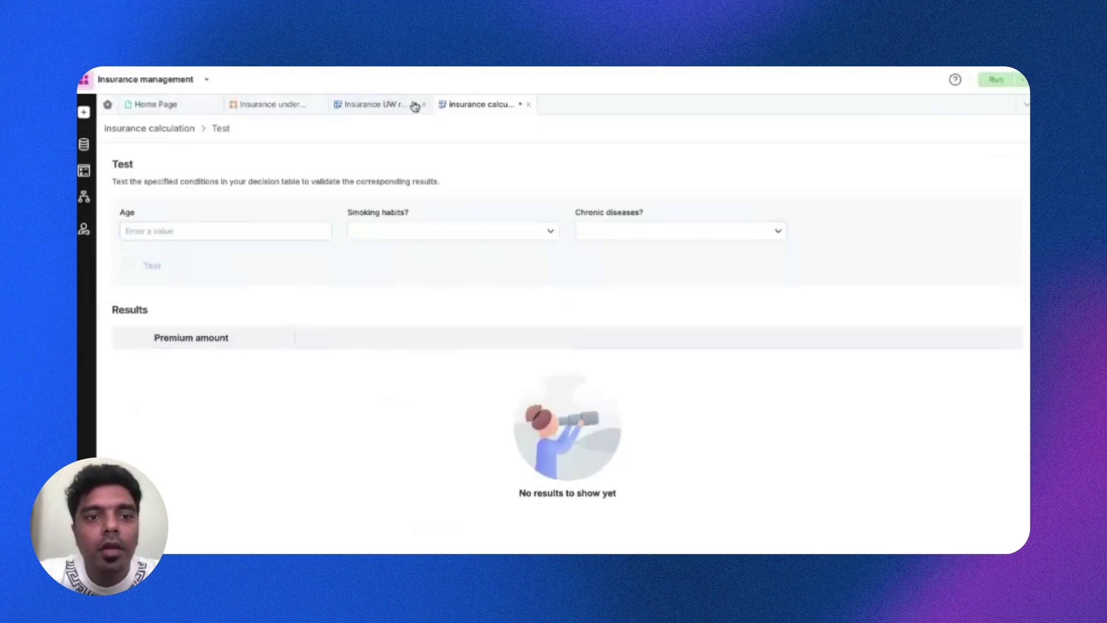
# - Review the conditions and yearly premium results in the finished "Insurance UW rules" decision table
pyautogui.click(380, 108)
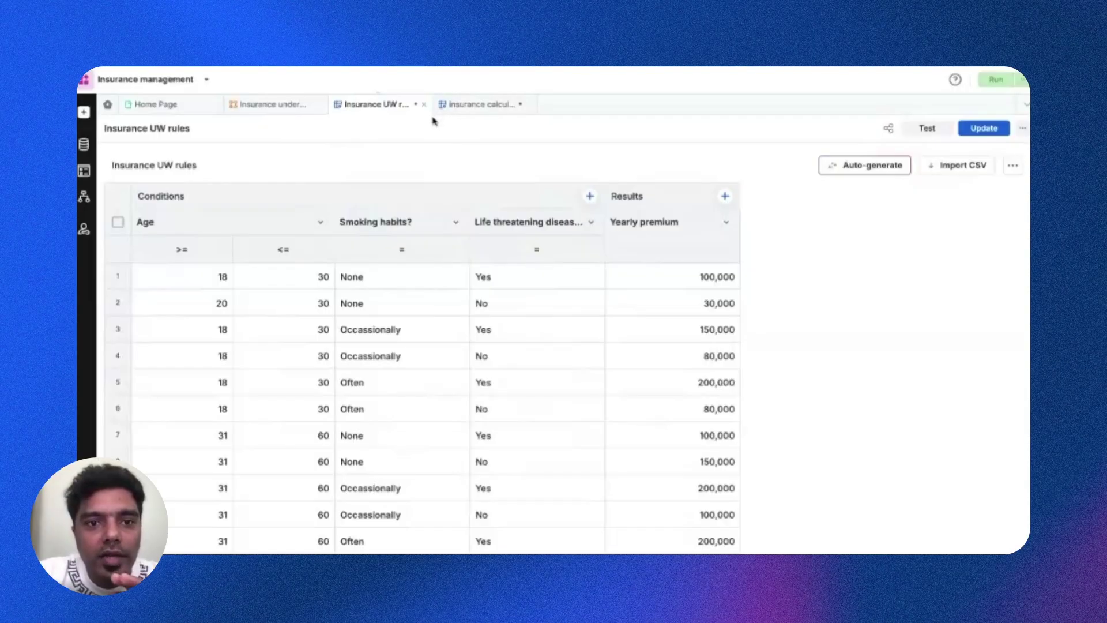
pyautogui.click(455, 111)
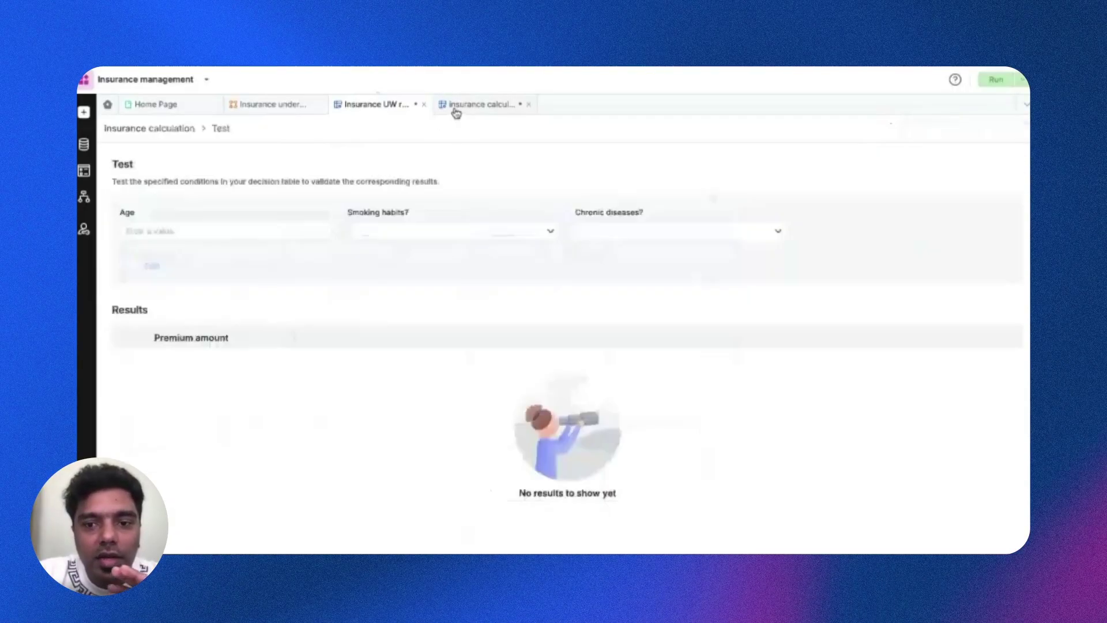
pyautogui.click(393, 108)
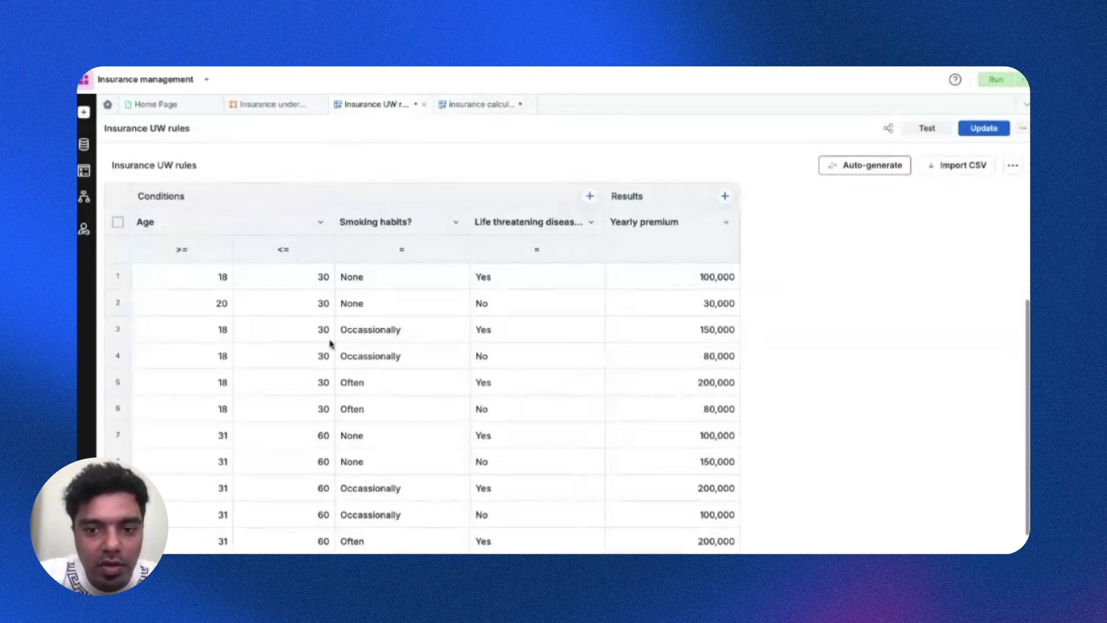
pyautogui.scroll(-2, 331, 344)
pyautogui.scroll(2, 320, 221)
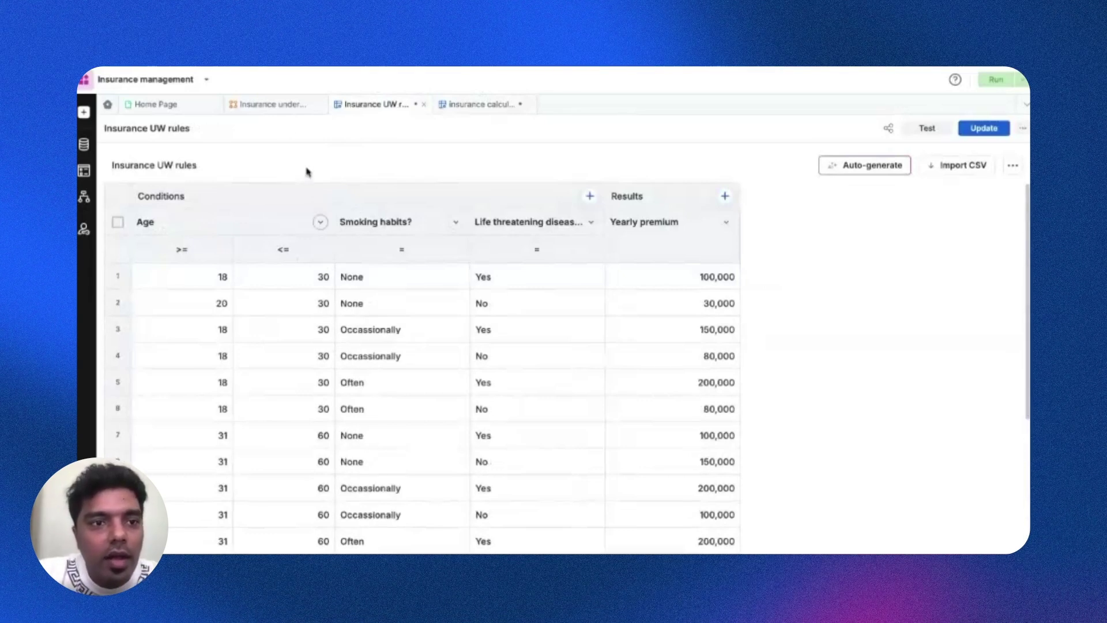
# - Examine the Calculate premium button's onClick code in the Insurance underwriting form, covering the decision table ID, form fields and evaluate parameters
pyautogui.click(281, 109)
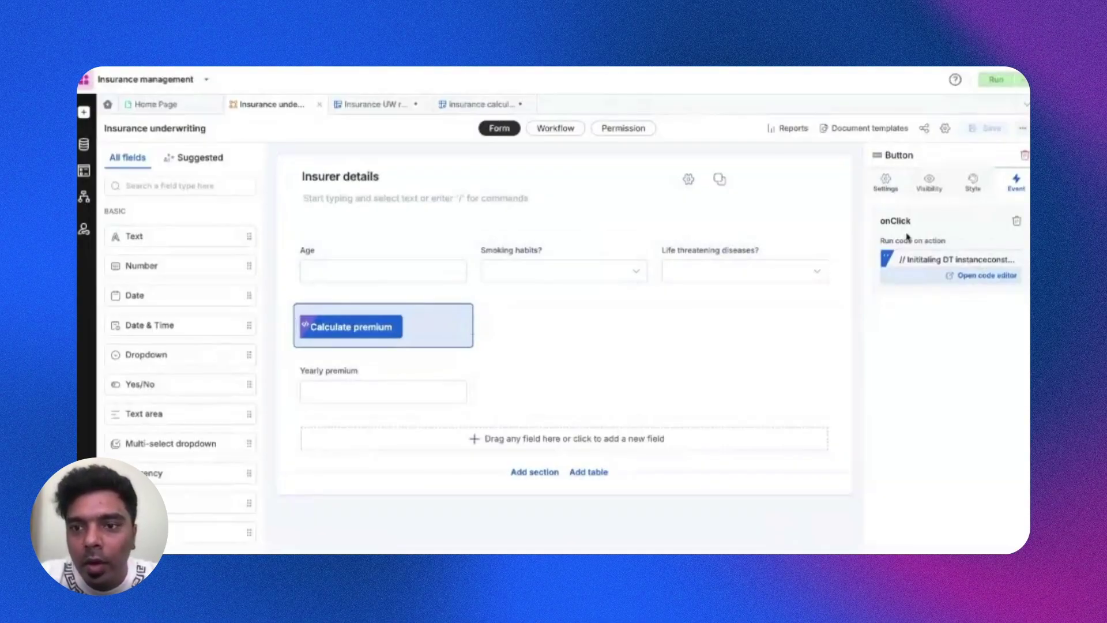
pyautogui.click(966, 279)
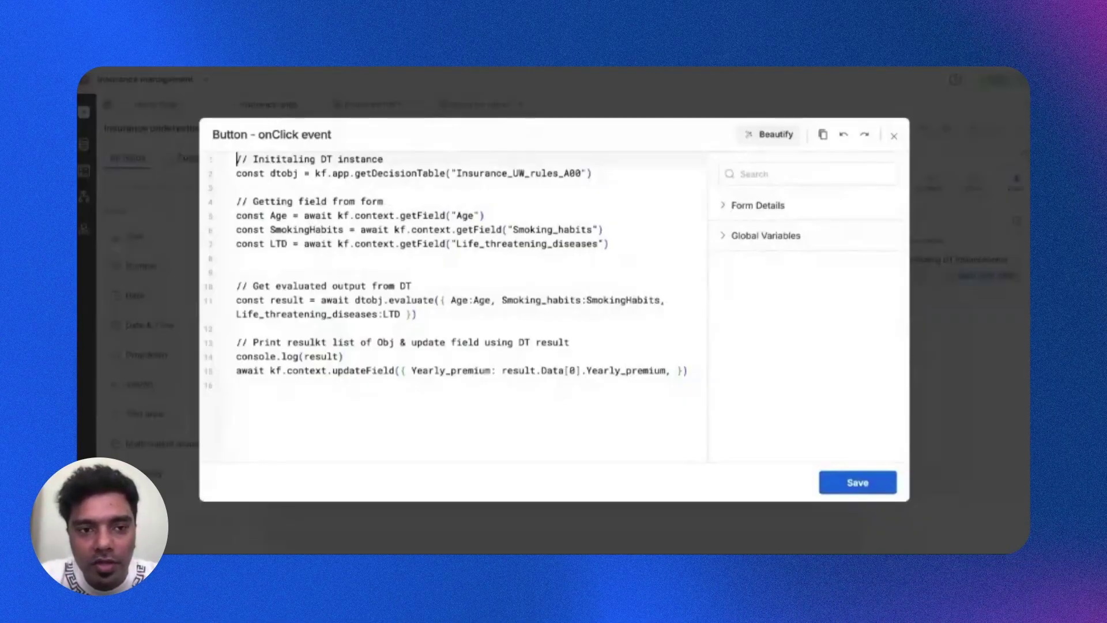
pyautogui.doubleClick(466, 173)
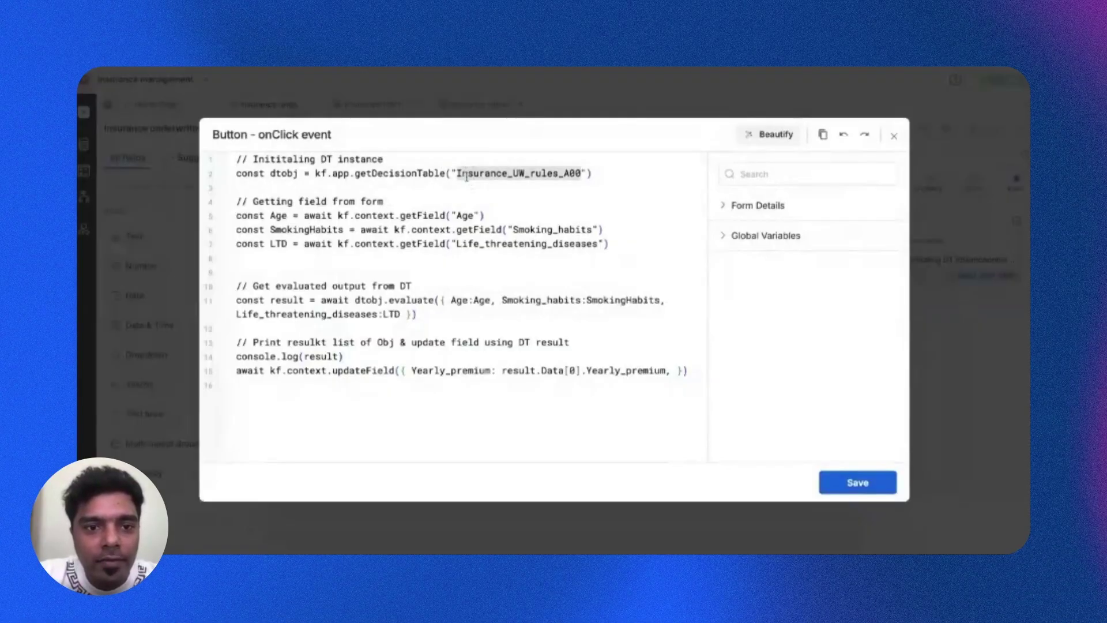
pyautogui.doubleClick(465, 215)
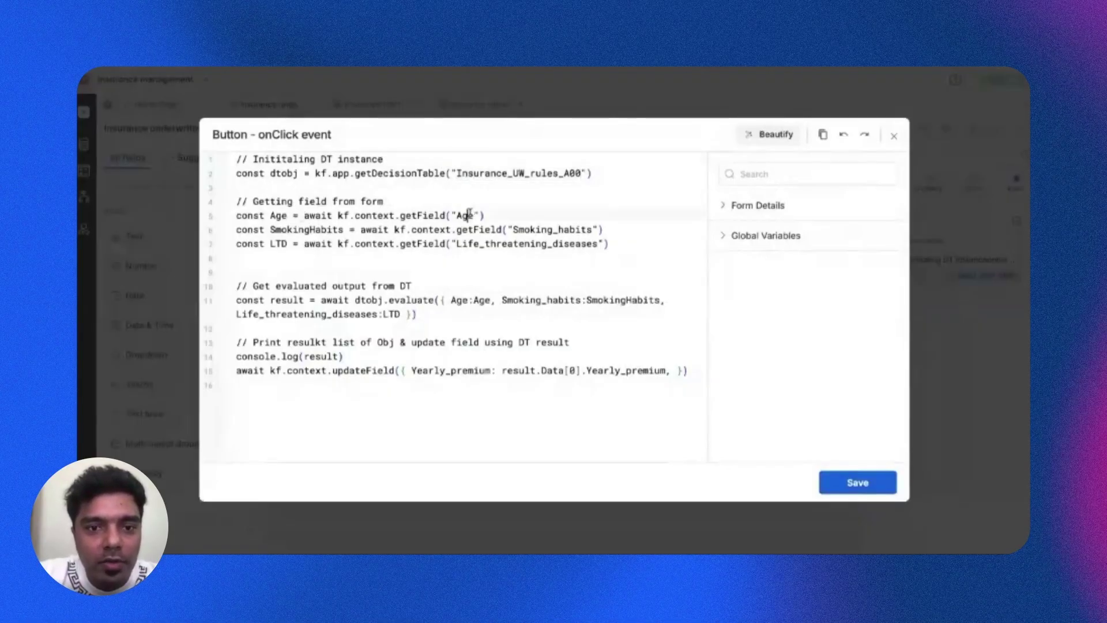
pyautogui.doubleClick(568, 229)
pyautogui.doubleClick(565, 245)
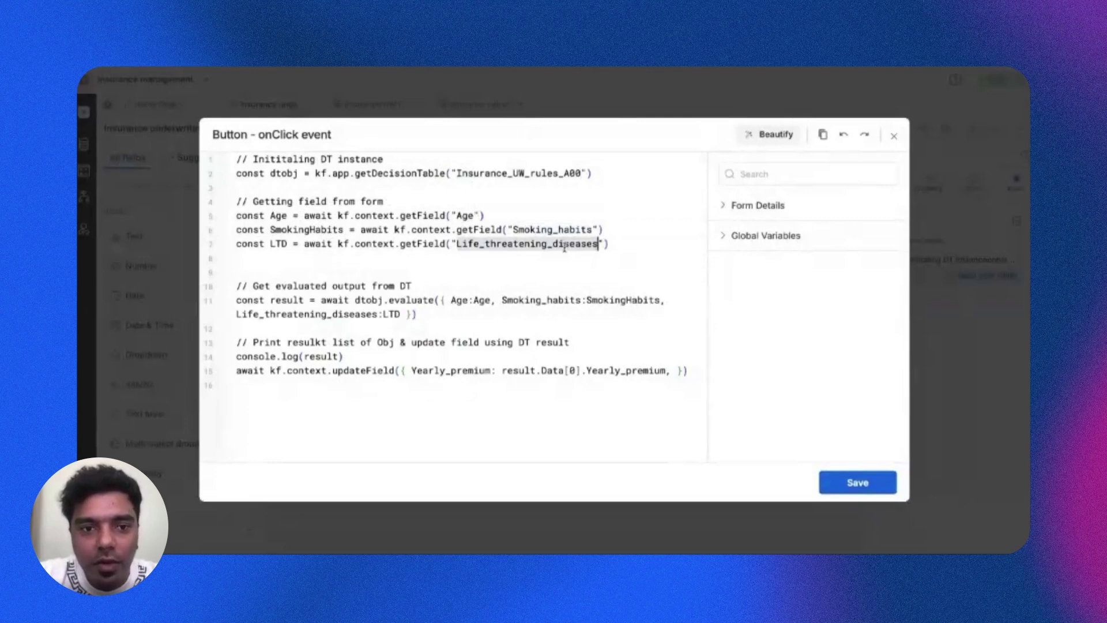
pyautogui.doubleClick(481, 299)
pyautogui.doubleClick(623, 300)
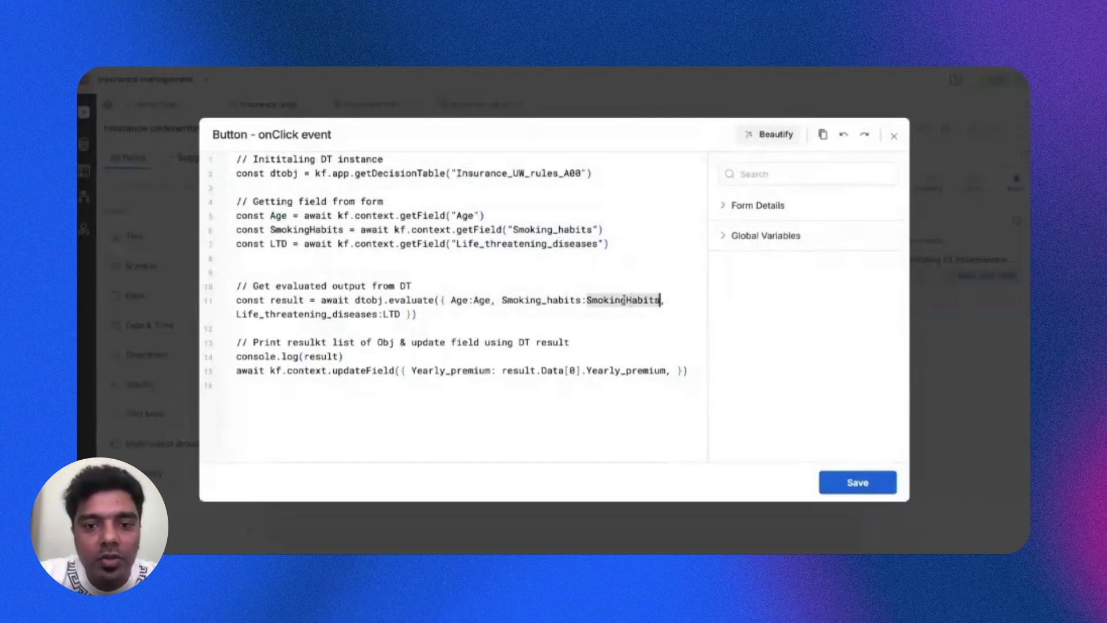
pyautogui.doubleClick(391, 314)
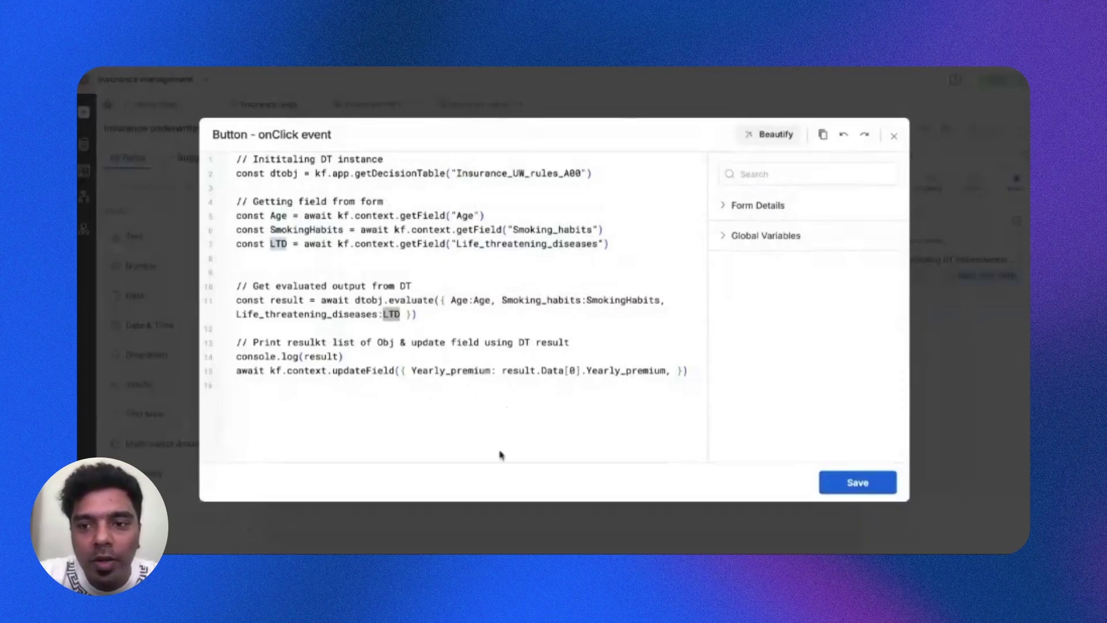
# - Check the Yearly_premium update line in the Calculate premium button's code, then run the Insurance management app
pyautogui.doubleClick(427, 371)
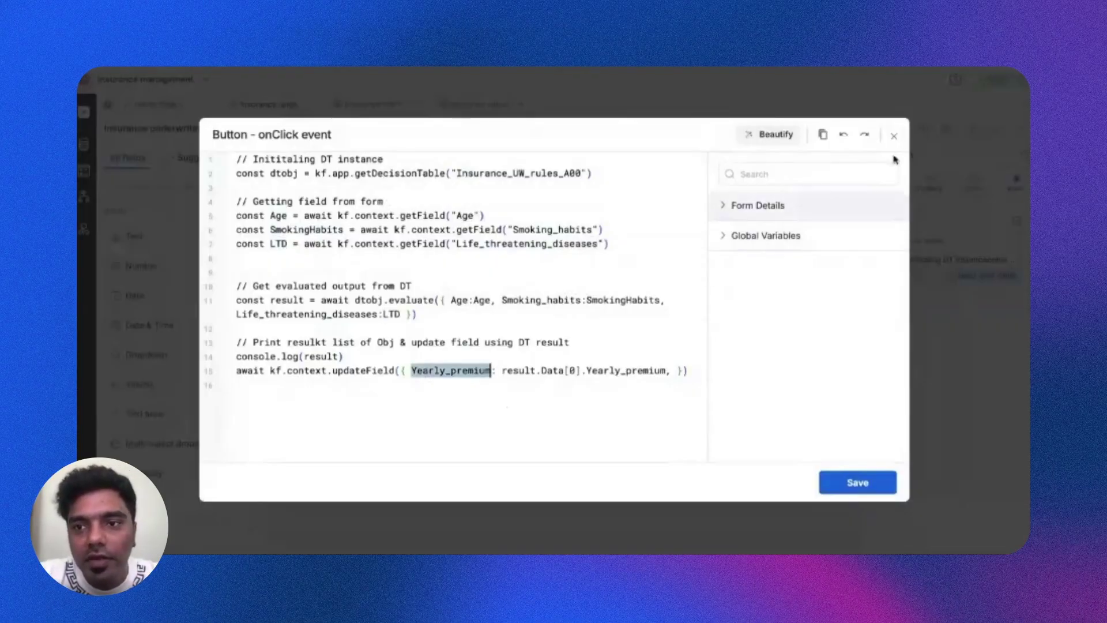
pyautogui.click(894, 136)
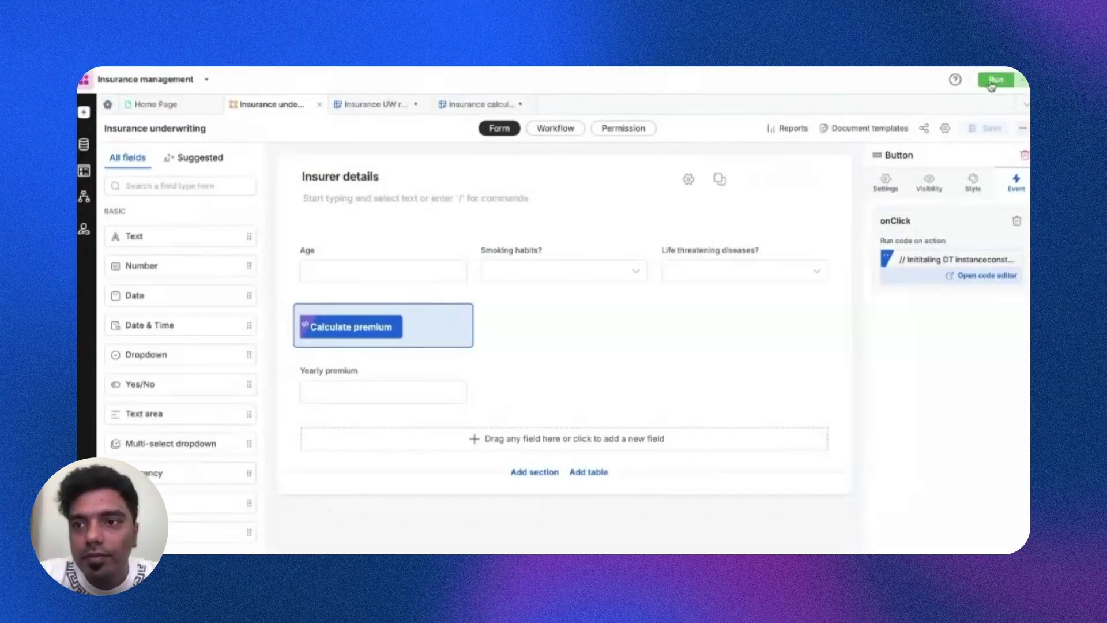
pyautogui.click(991, 86)
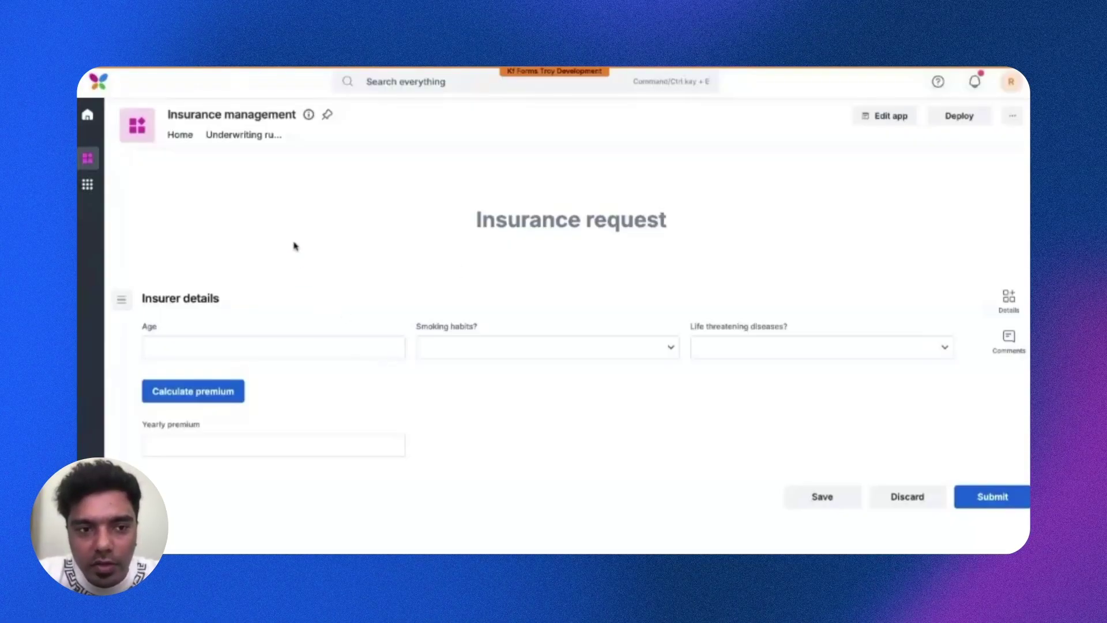
# - Calculate the yearly premium in the insurance request for age 25, smoking habits Occassionally and life threatening diseases No
pyautogui.click(248, 349)
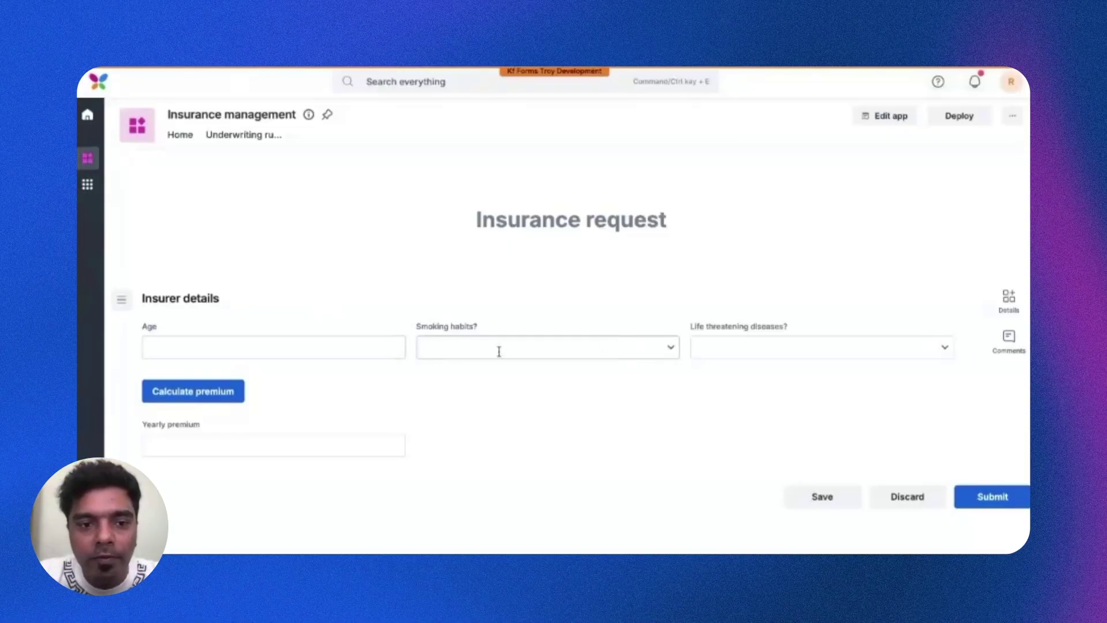
pyautogui.click(376, 347)
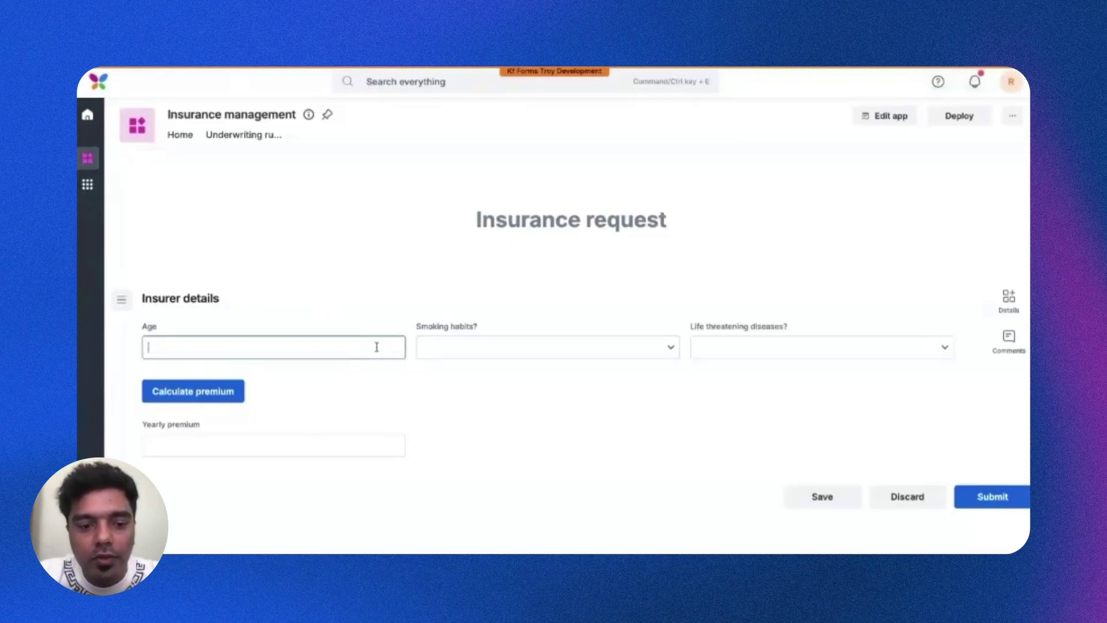
pyautogui.write('25')
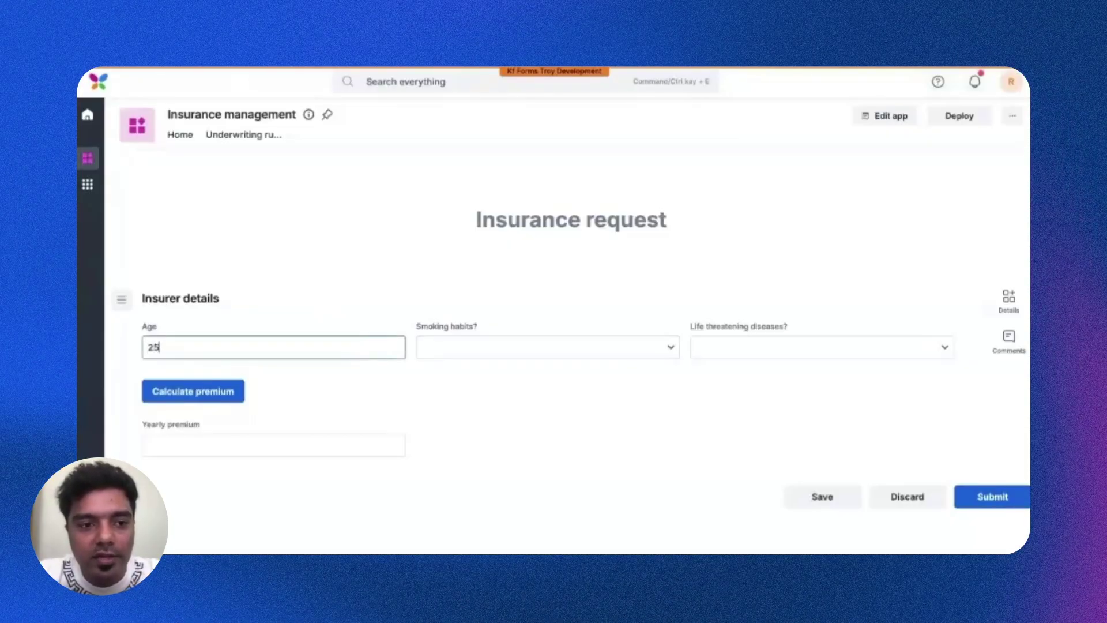
pyautogui.click(556, 341)
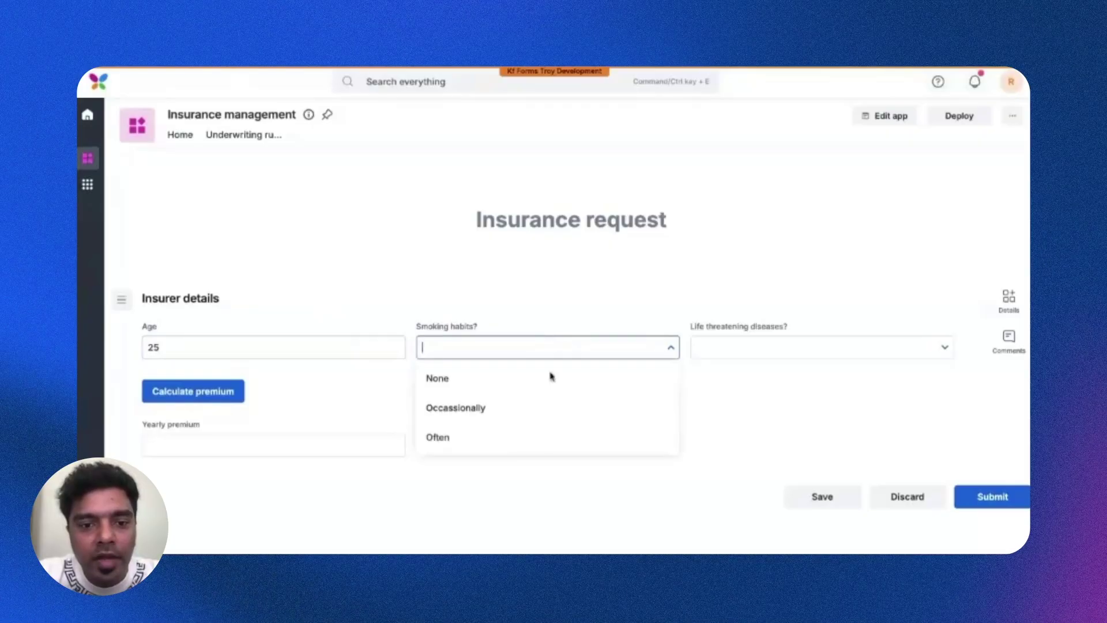
pyautogui.click(539, 405)
pyautogui.click(754, 346)
pyautogui.click(749, 408)
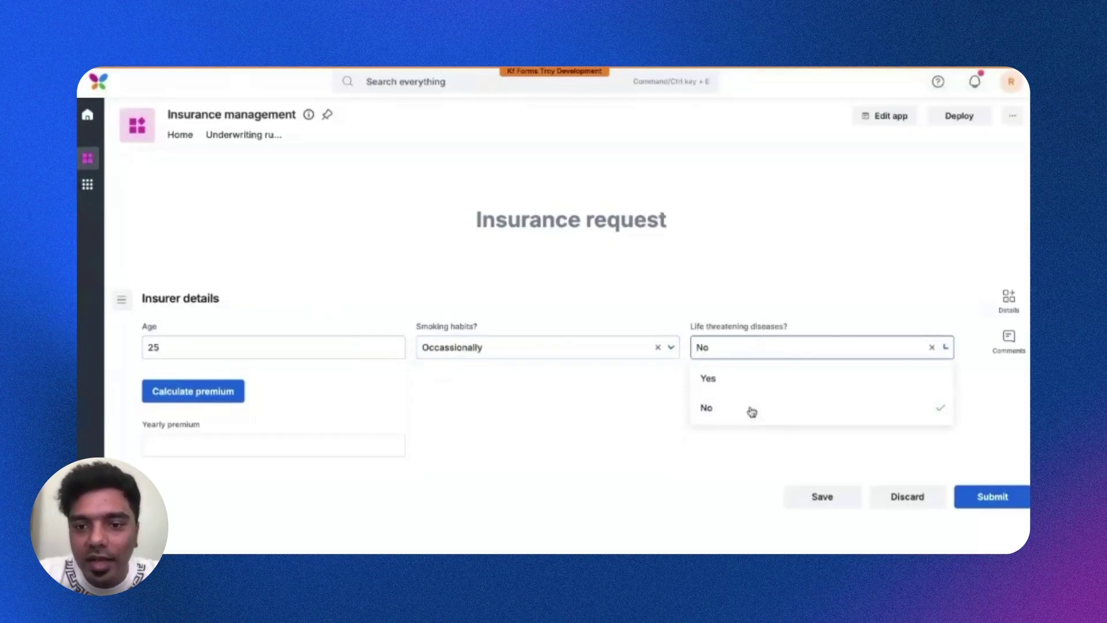
pyautogui.click(221, 399)
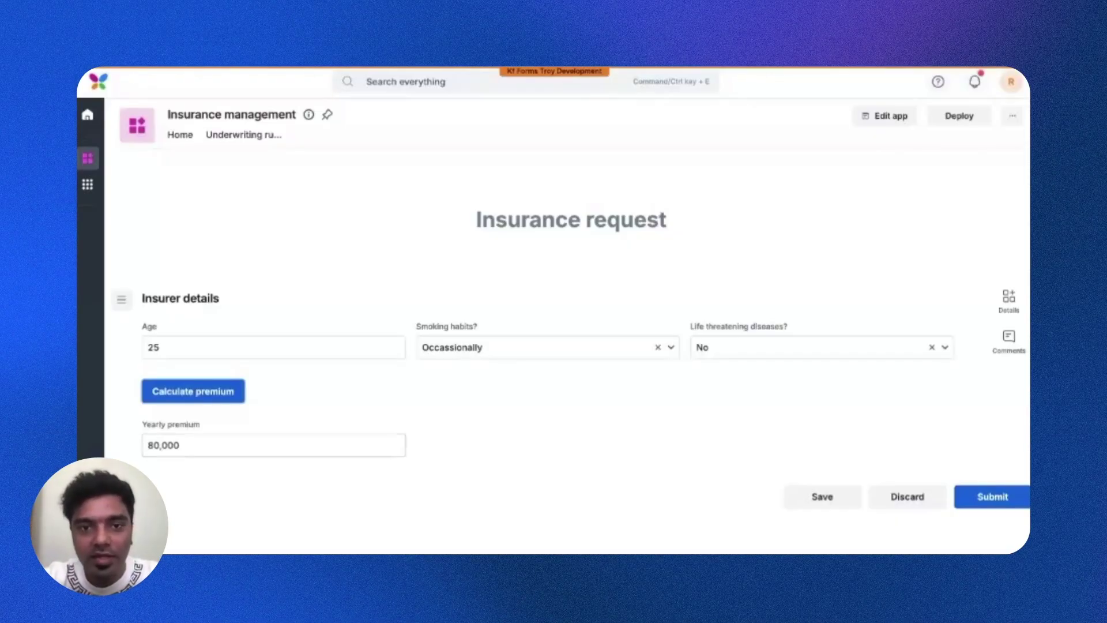
# - On the underwriting rules page, set the yearly premium to 40,000 for ages 20 to 30 with no smoking and no life threatening diseases
pyautogui.click(225, 137)
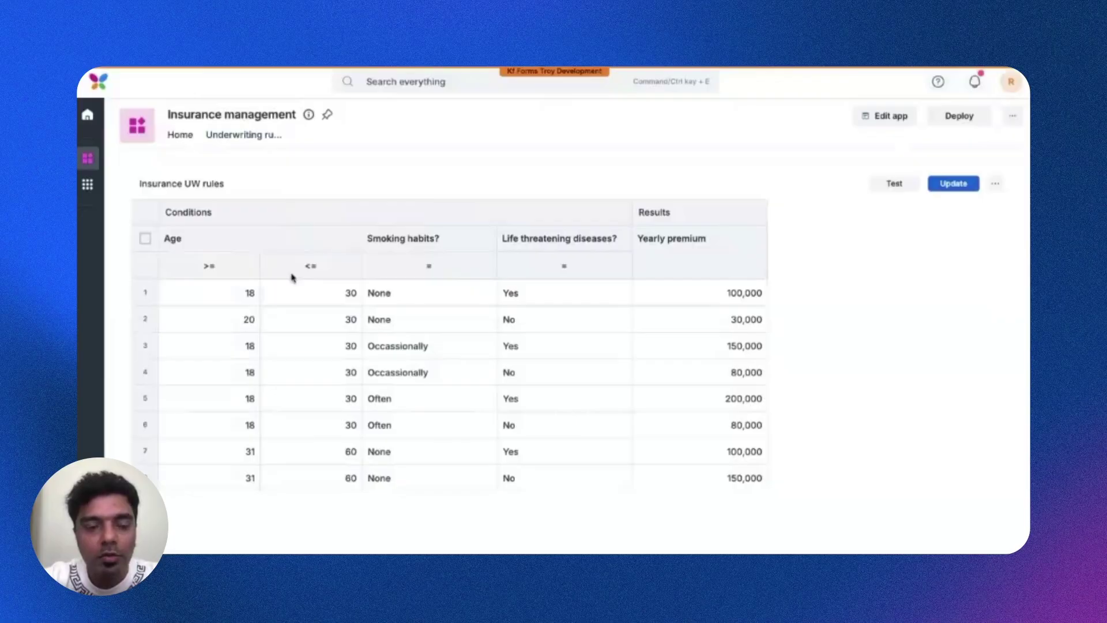
pyautogui.click(251, 320)
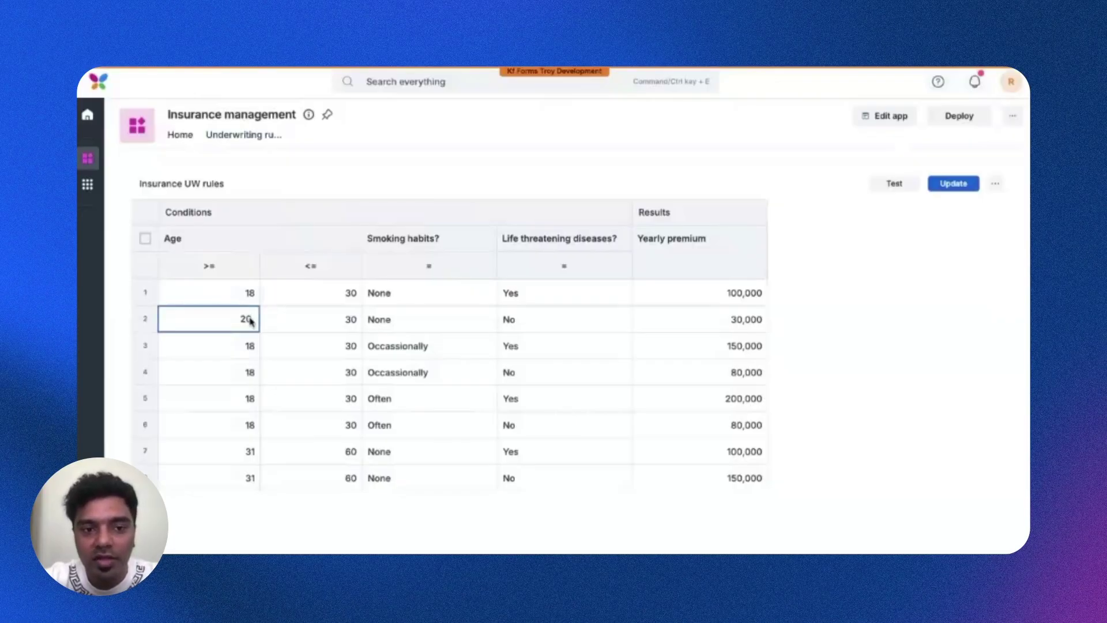
pyautogui.click(299, 356)
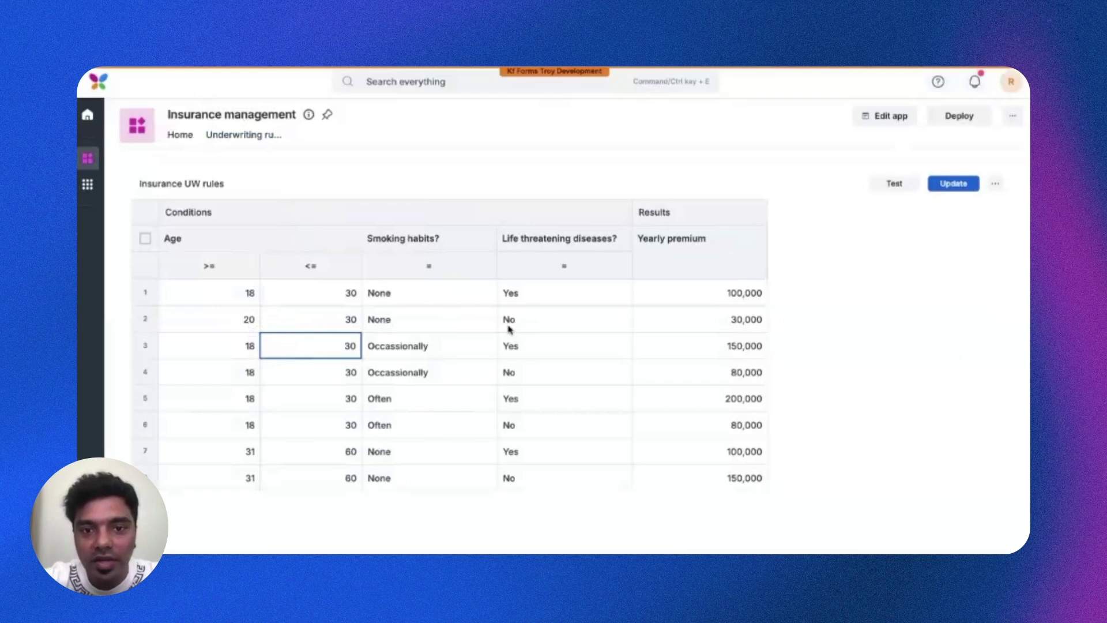
pyautogui.click(699, 318)
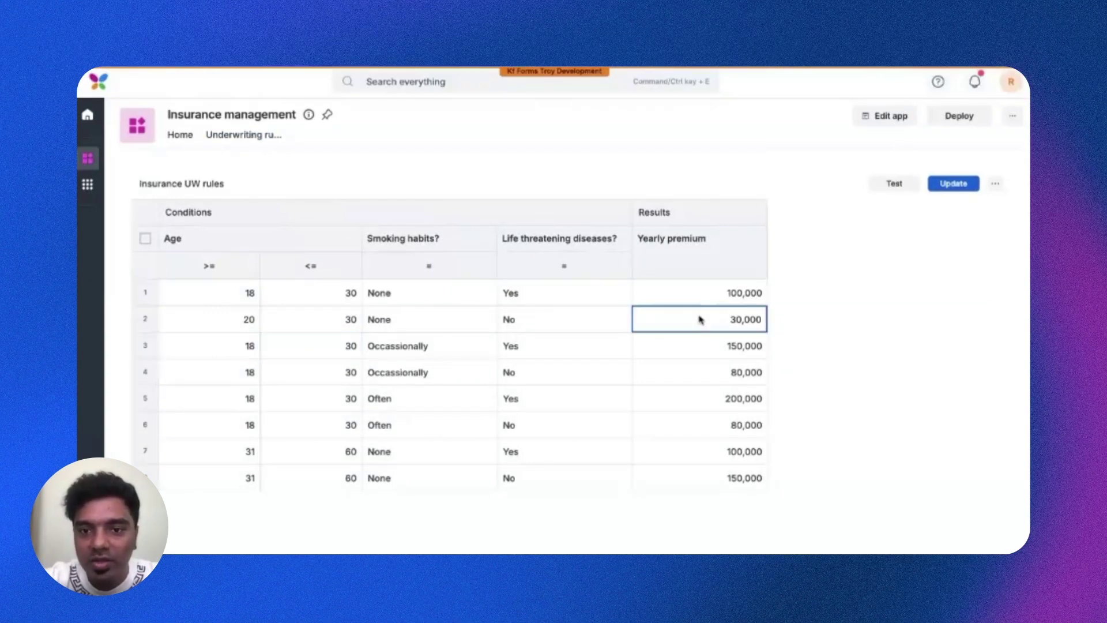
pyautogui.doubleClick(736, 326)
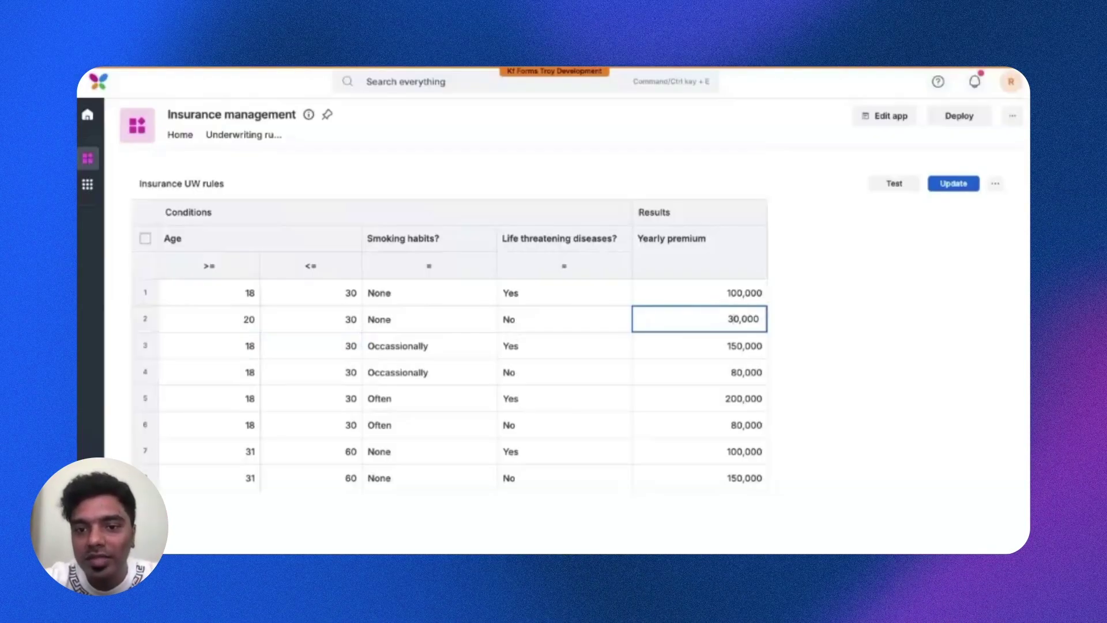
pyautogui.write('4')
pyautogui.click(845, 318)
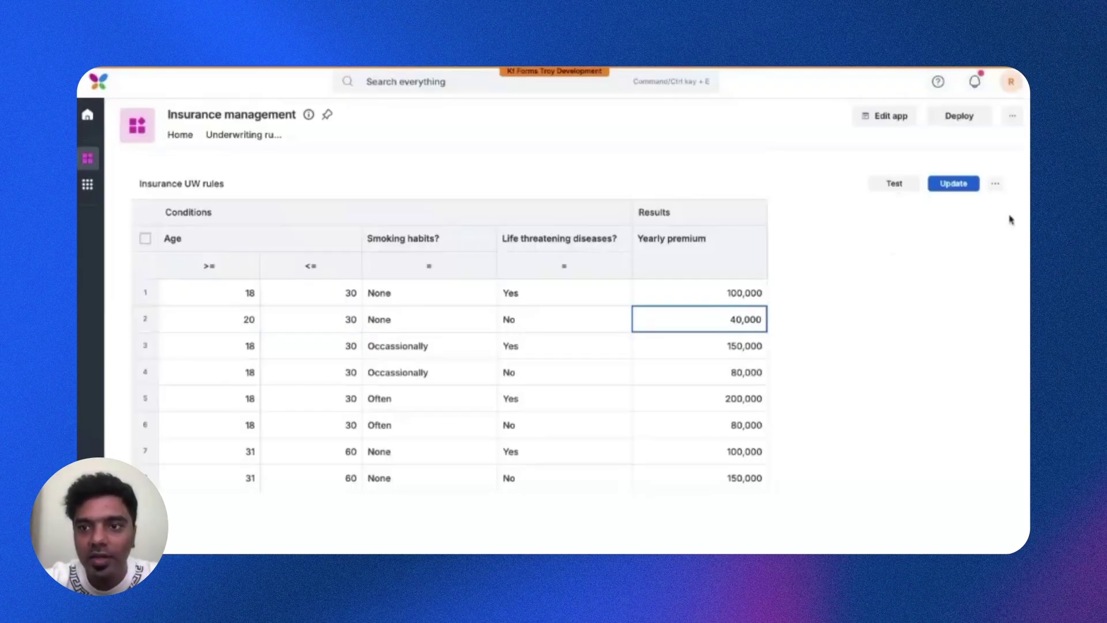
# - Look at the additional options for the Insurance UW rules table and return to the insurance request on the Home page
pyautogui.click(996, 184)
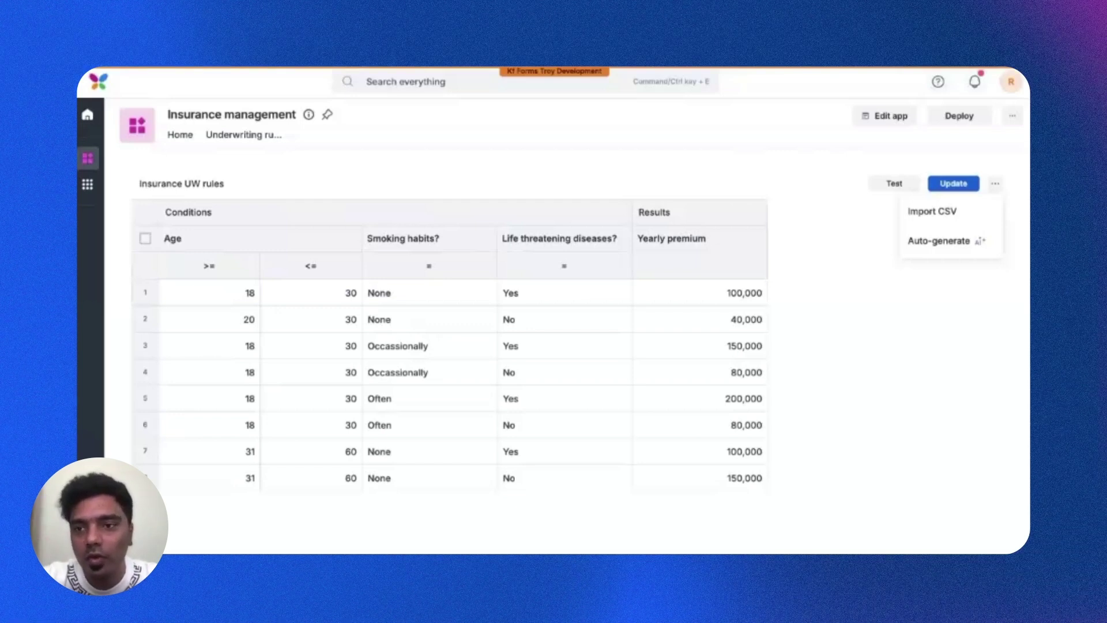
pyautogui.click(406, 185)
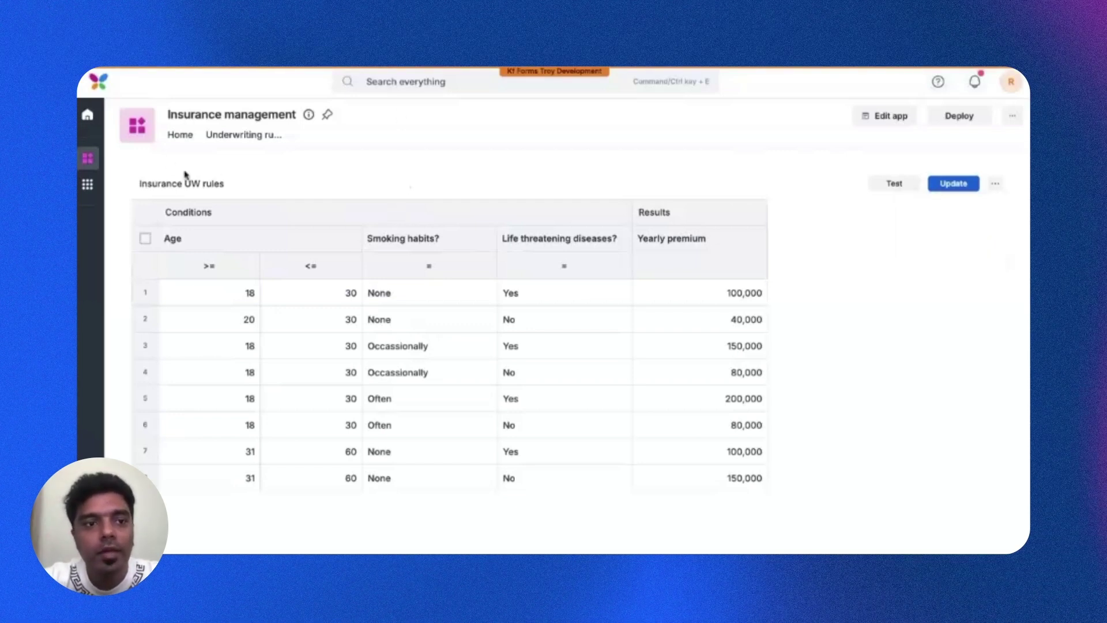
pyautogui.click(183, 138)
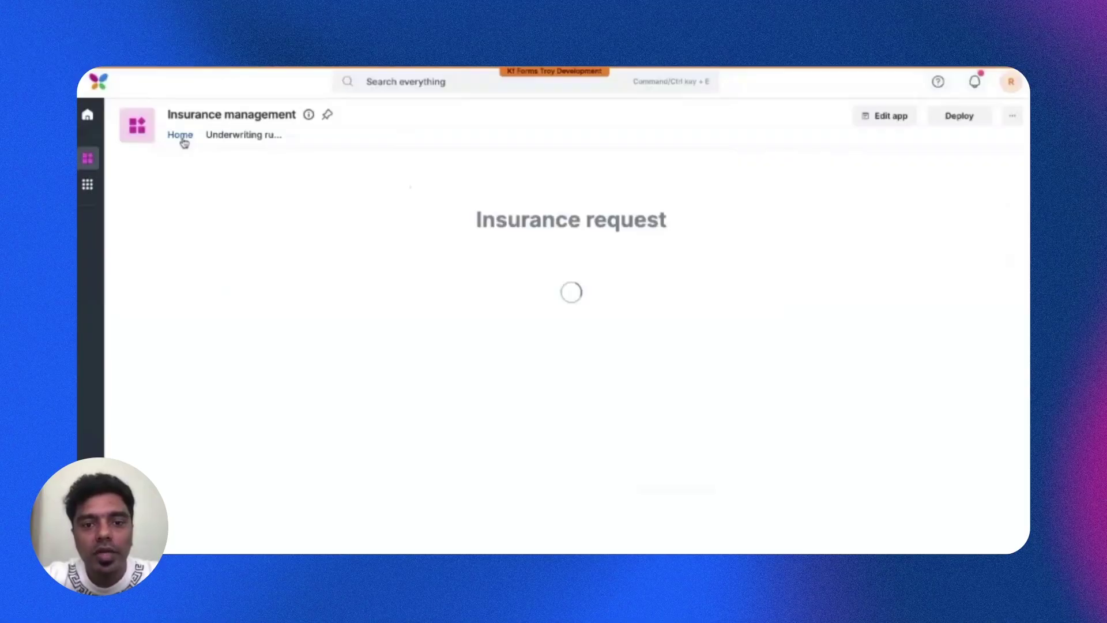